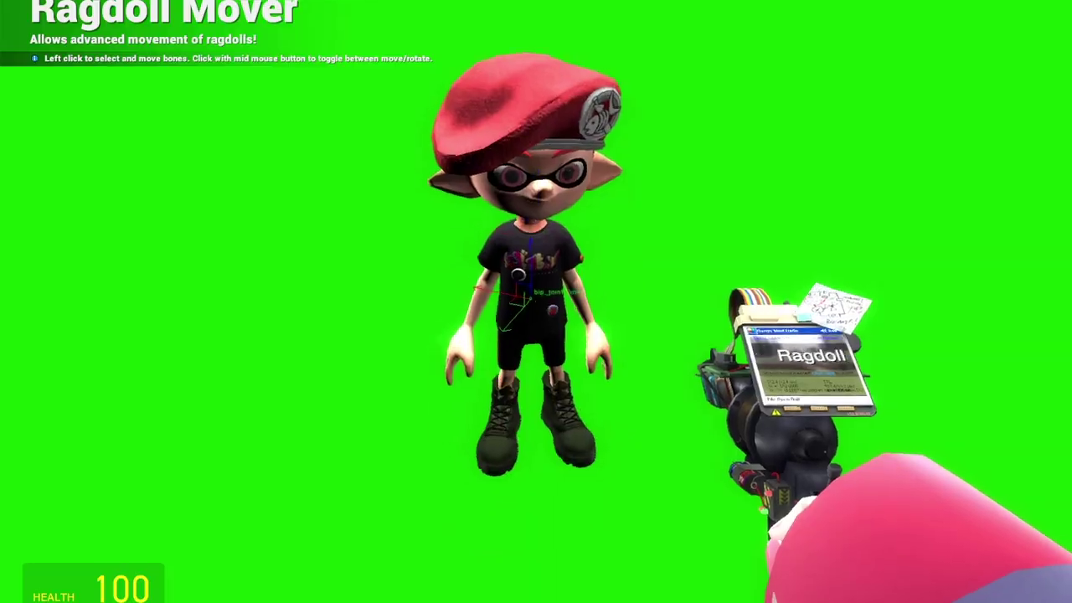
- Spawn an SSB4U Mario ragdoll onto the green-screen scene
key(q)
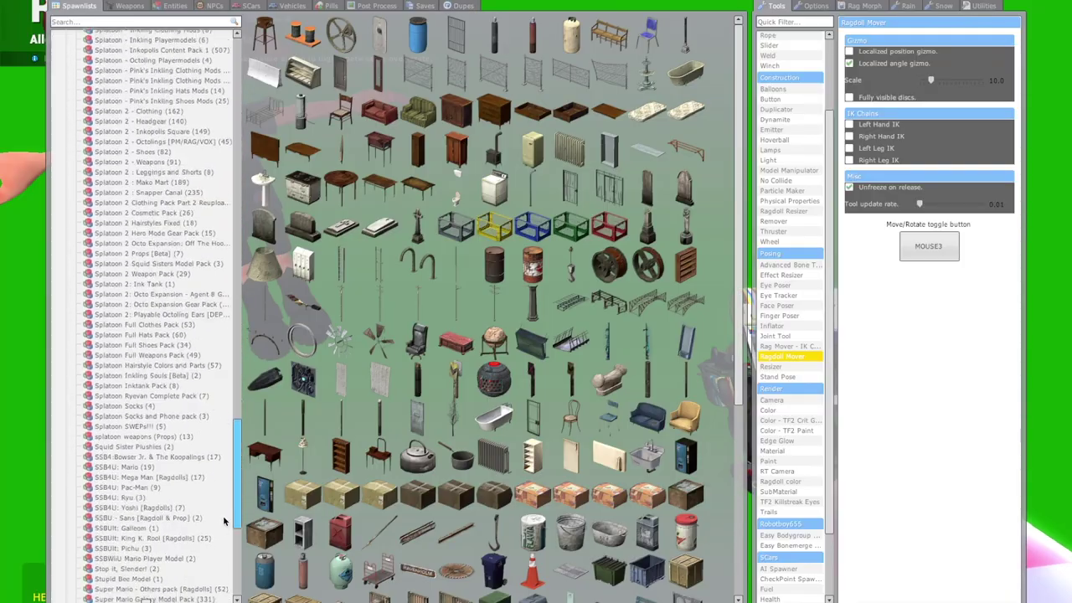
scroll(224, 521, down, 1)
click(126, 435)
click(377, 82)
- Spawn a Pac-Man ragdoll and a Splatoon blaster prop beside the Inkling
key(q)
scroll(240, 470, down, 1)
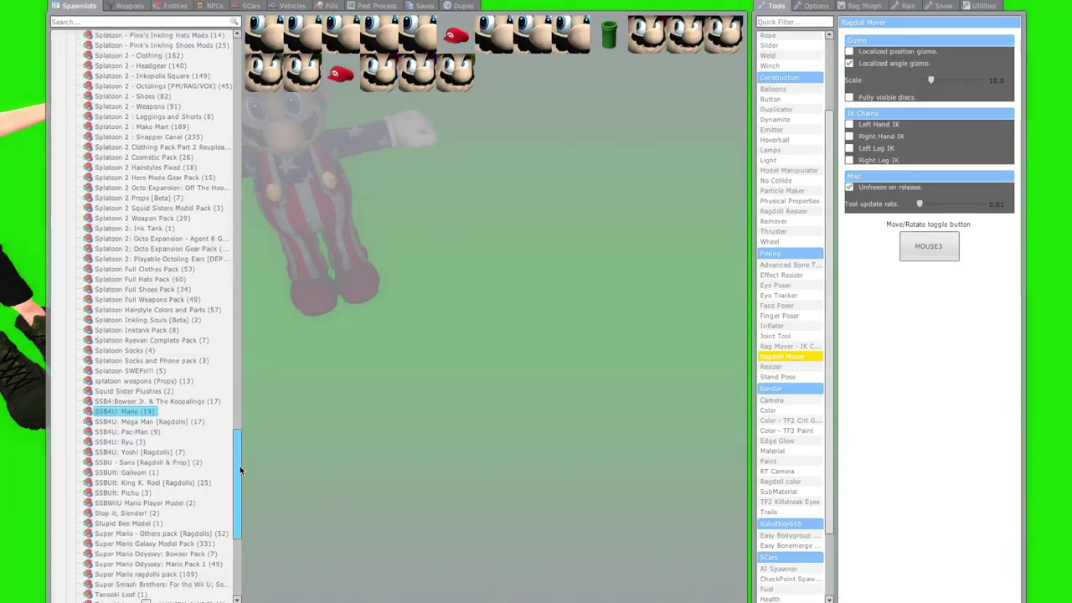
click(540, 32)
key(q)
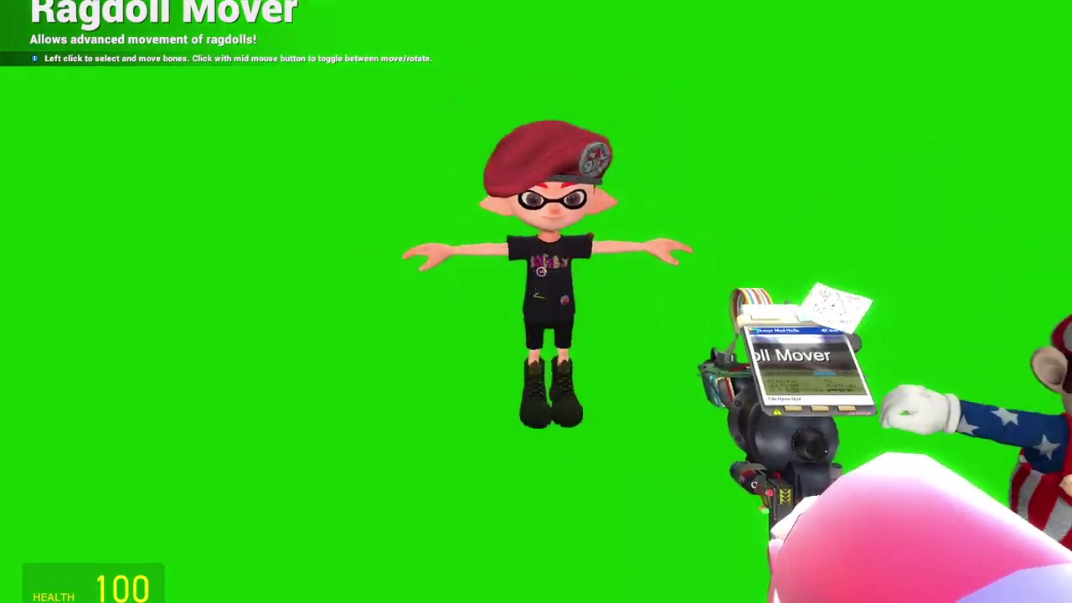
key(q)
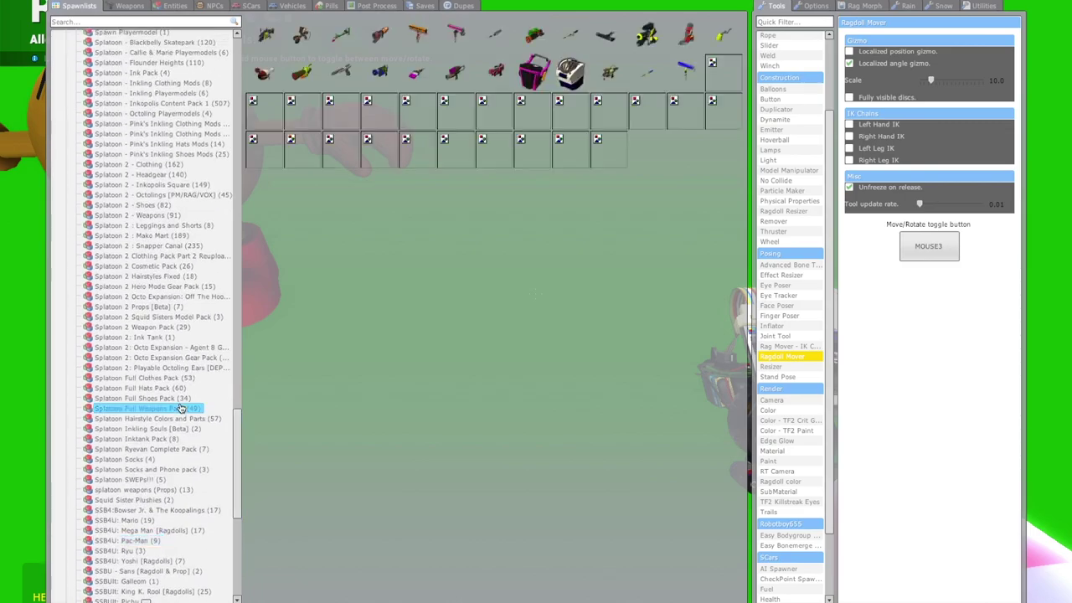
click(411, 143)
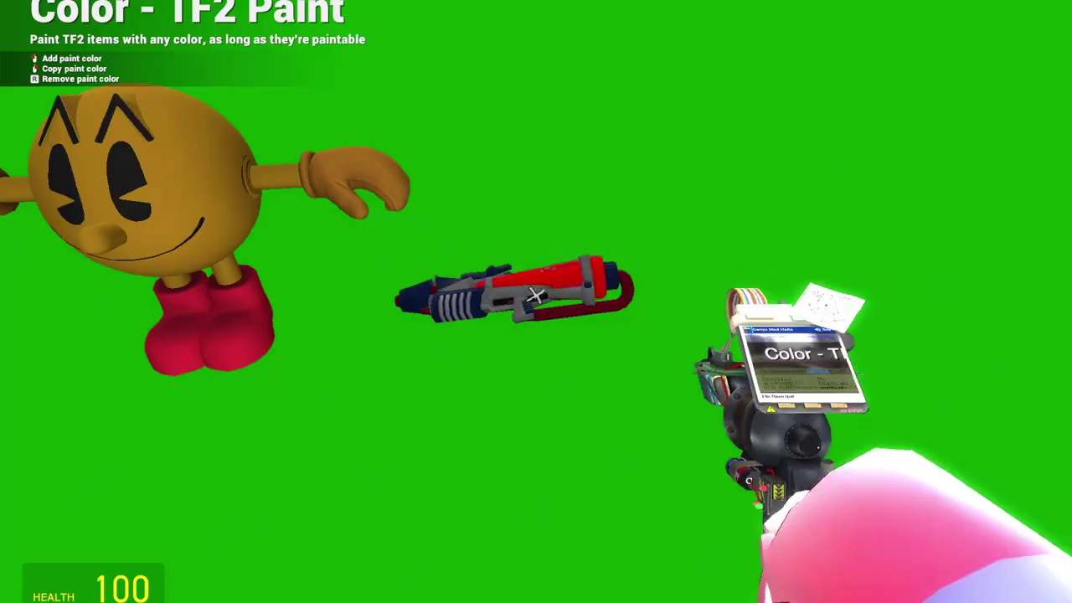
- Bring up Pac-Man's Body Groups options to change his face
key(1)
key(q)
key(c)
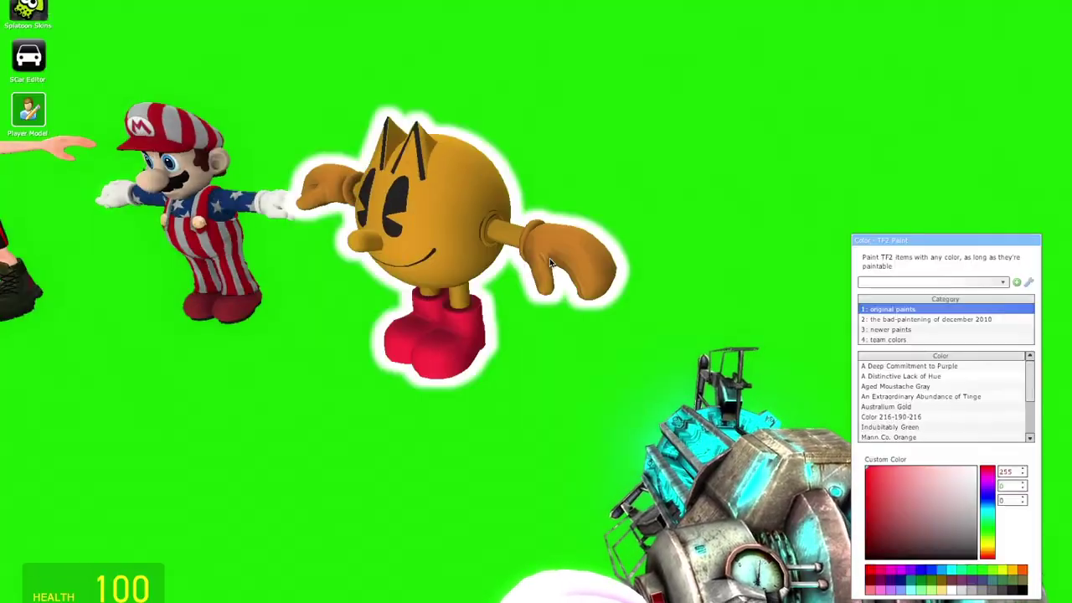
right_click(445, 225)
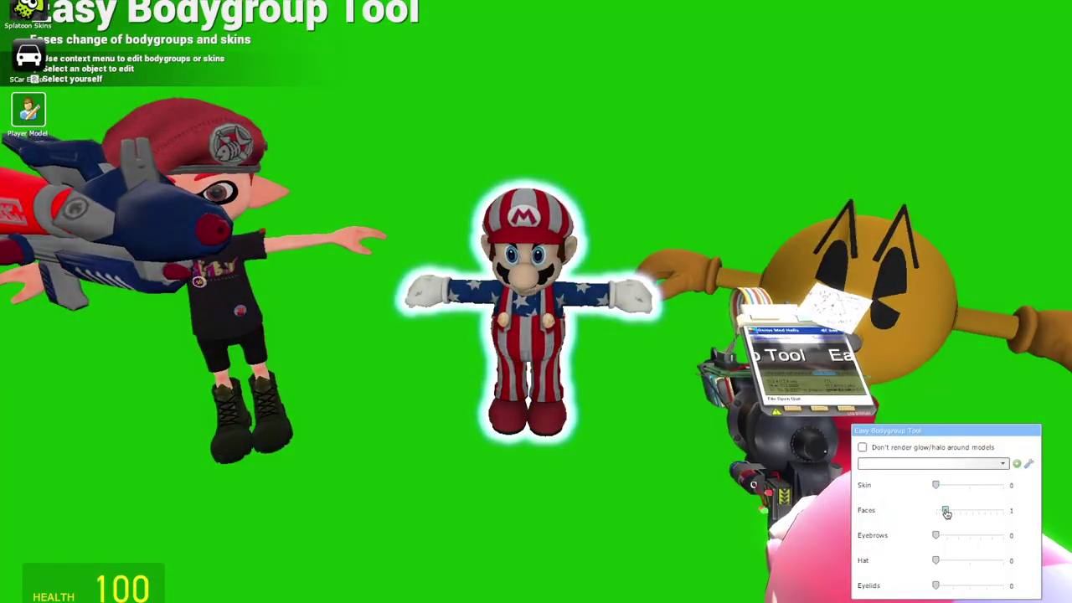
- Move in close to the characters and bring up the tool list for posing Pac-Man's arm
key(w)
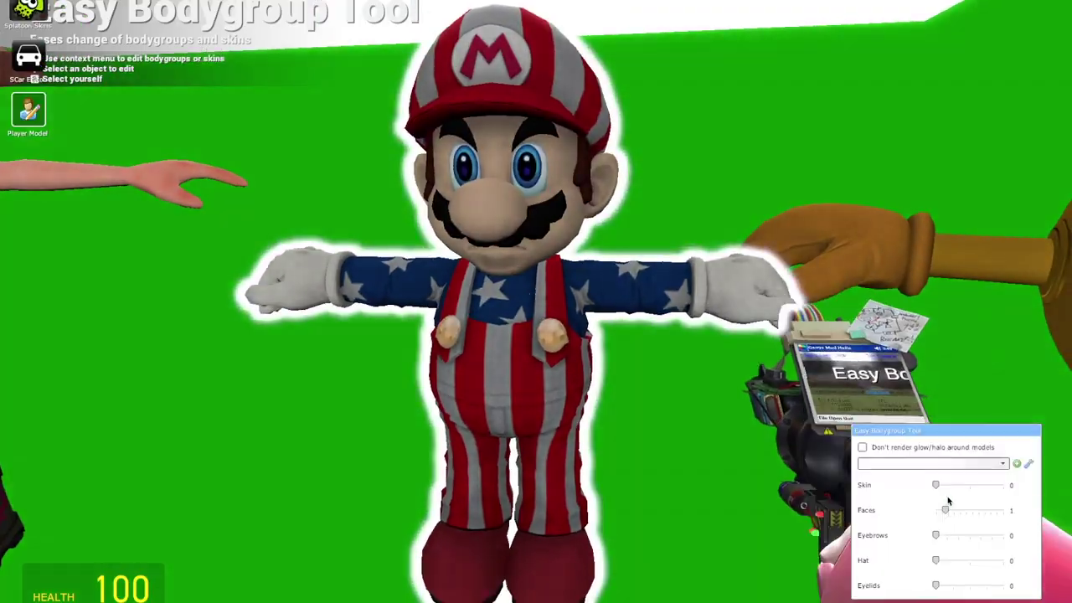
key(q)
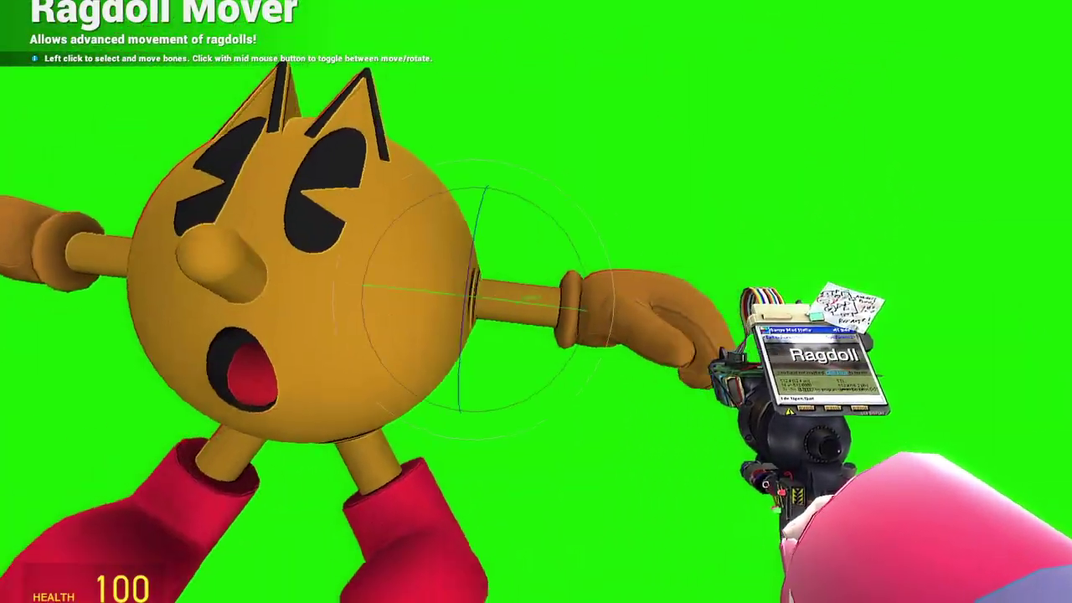
- Apply the Stand Pose tool to the blue-haired hammer girl and move in close to her
key(q)
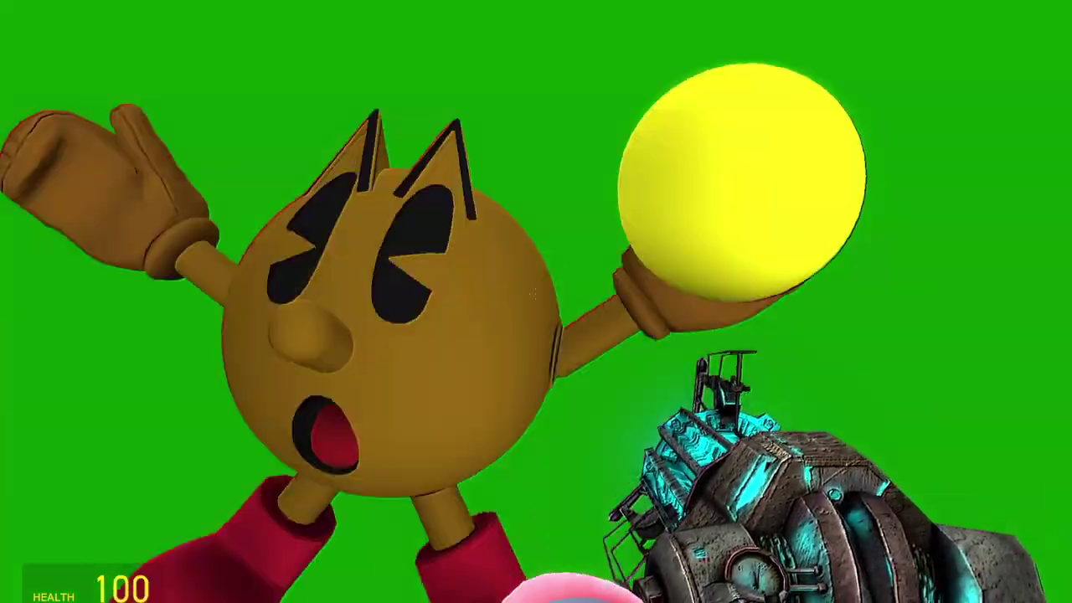
key(q)
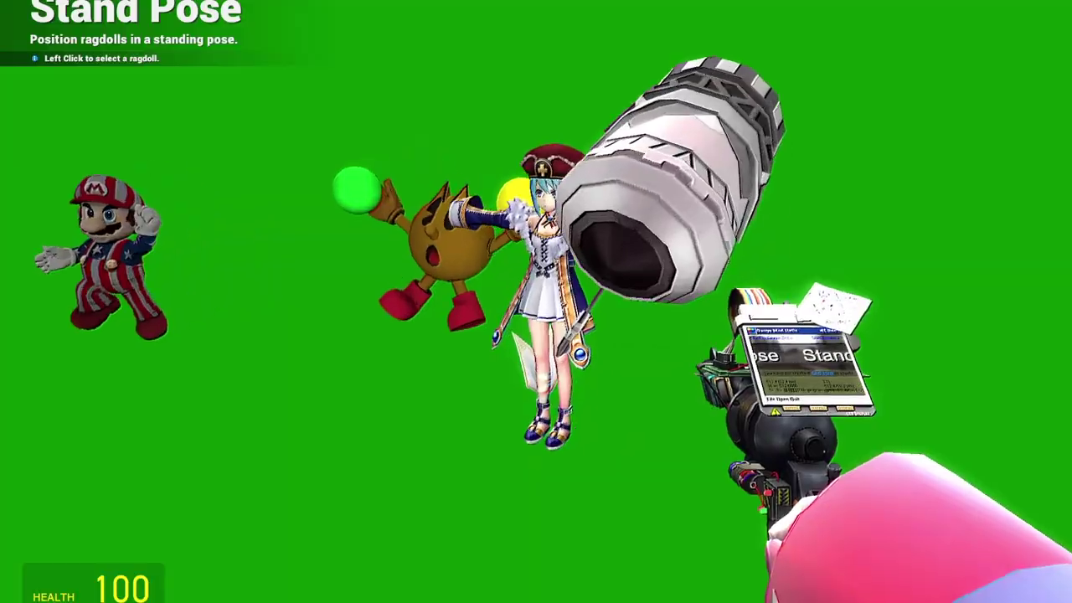
click(536, 302)
click(535, 301)
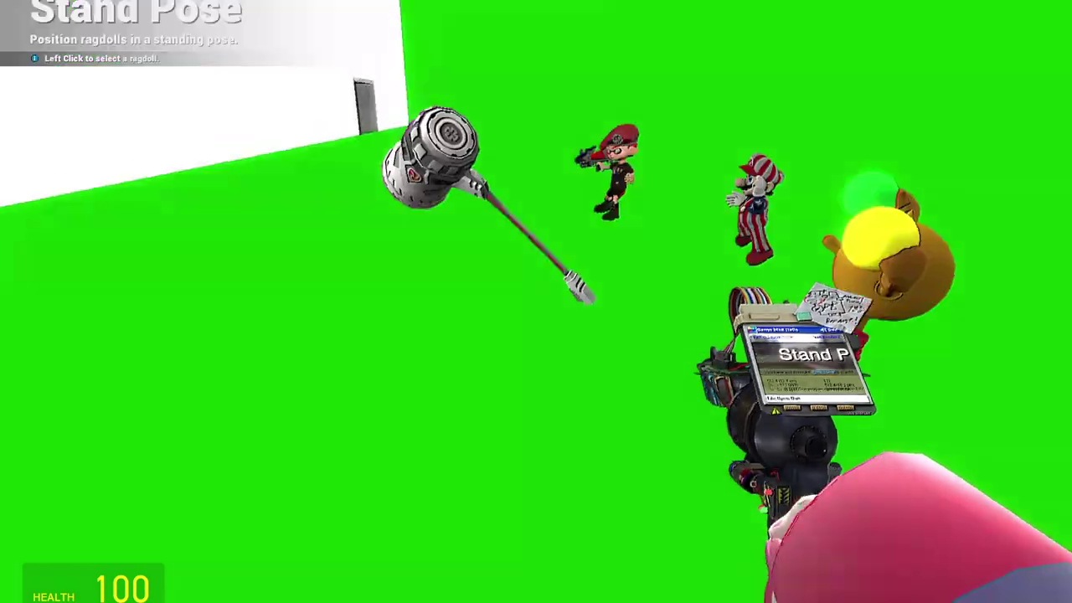
key(1)
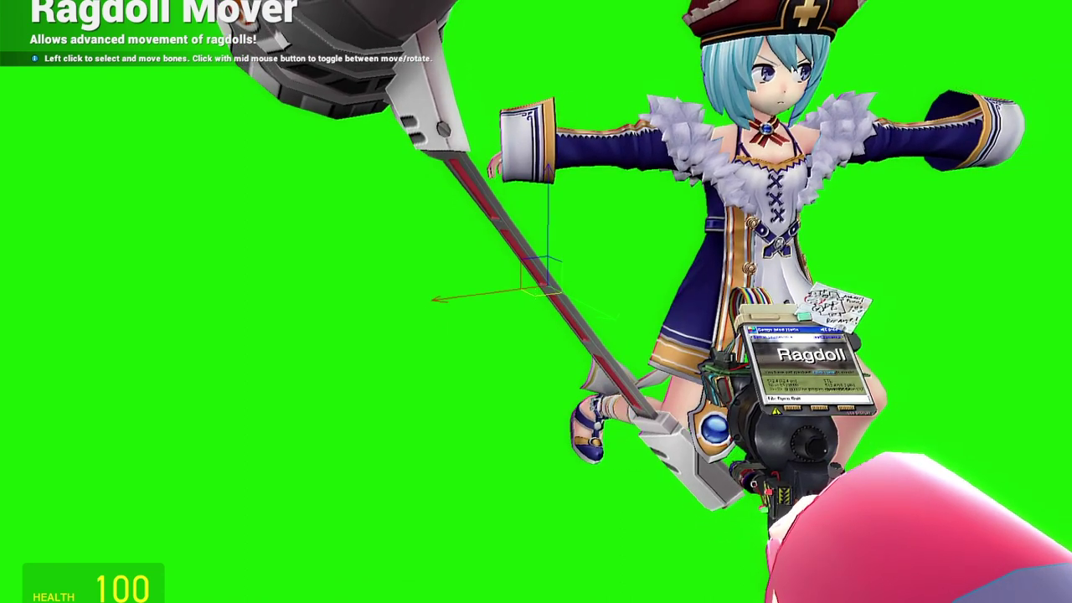
key(w)
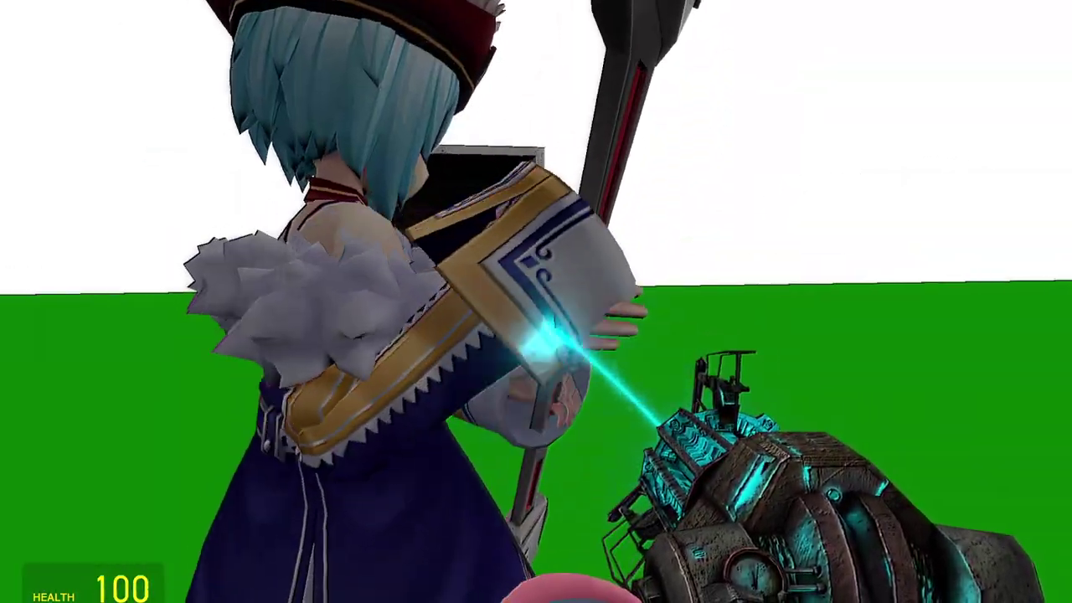
- Pose the girl's limbs with Ragdoll Mover and curl her fingers with Finger Poser
key(q)
click(760, 271)
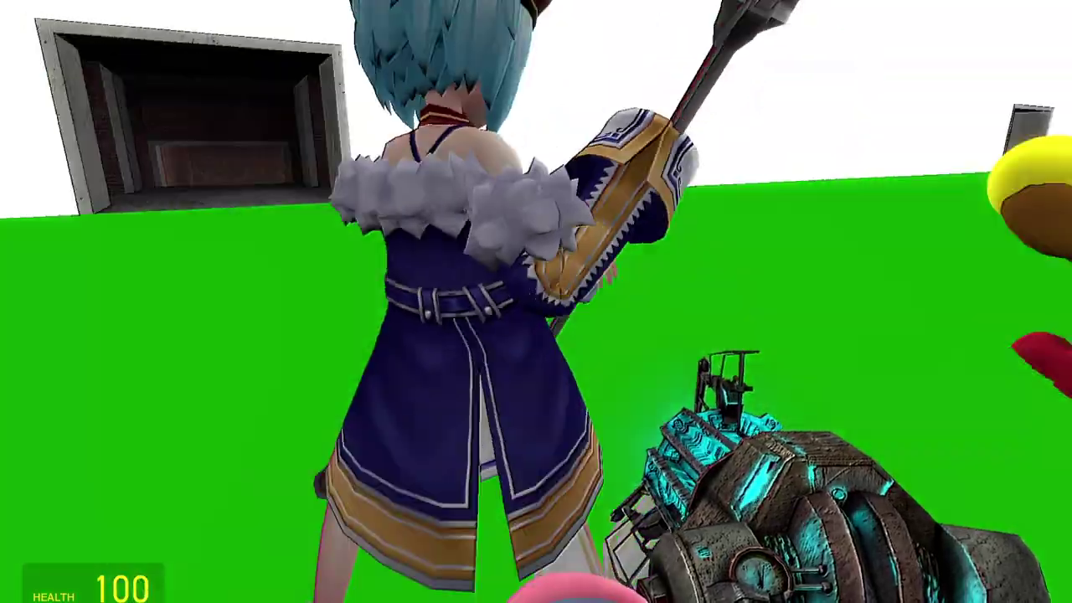
key(6)
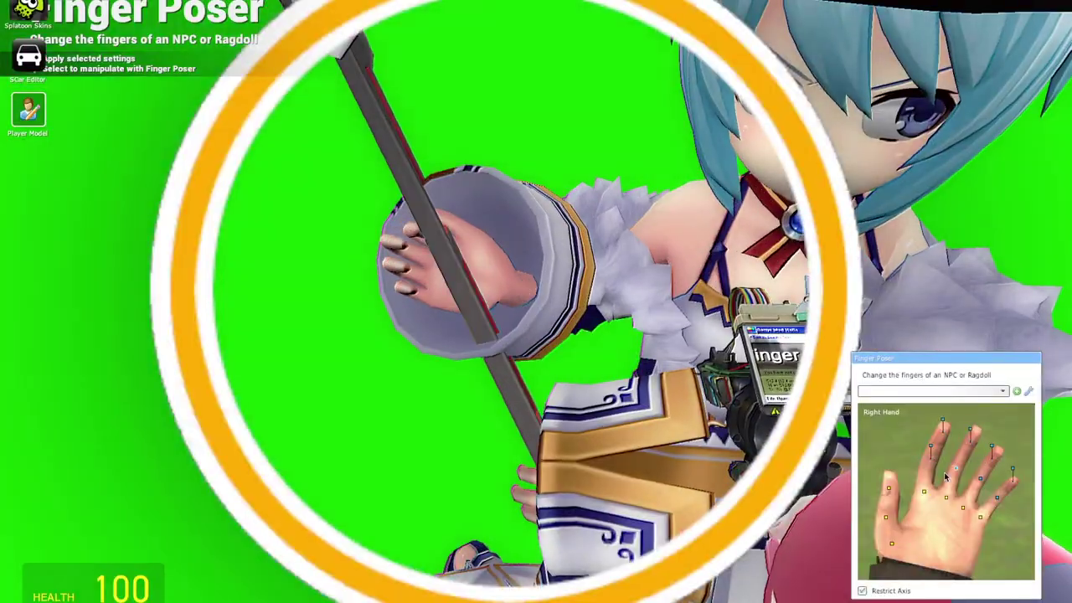
key(q)
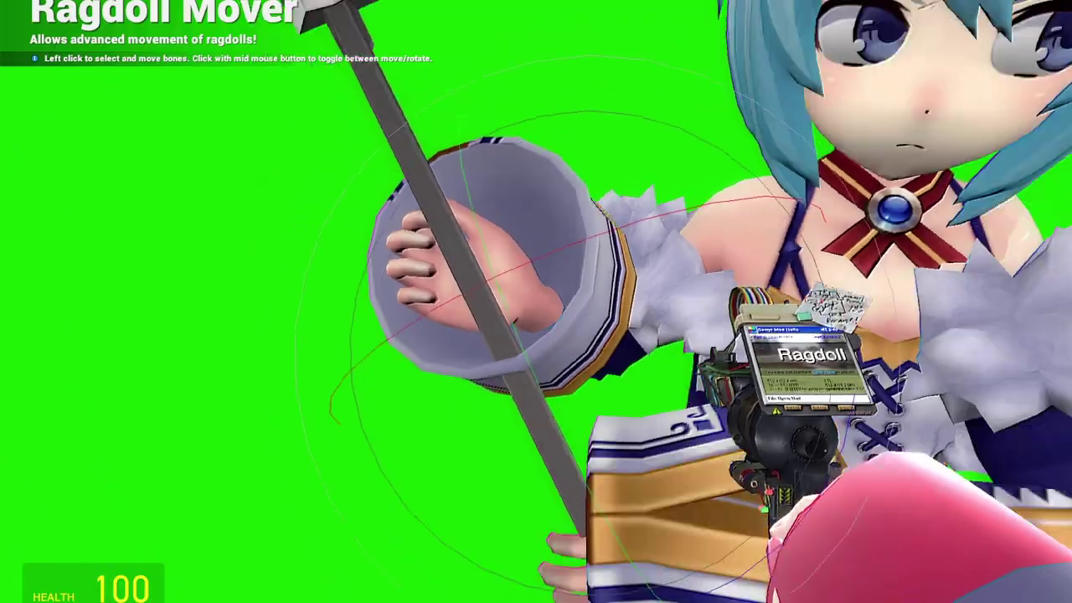
key(q)
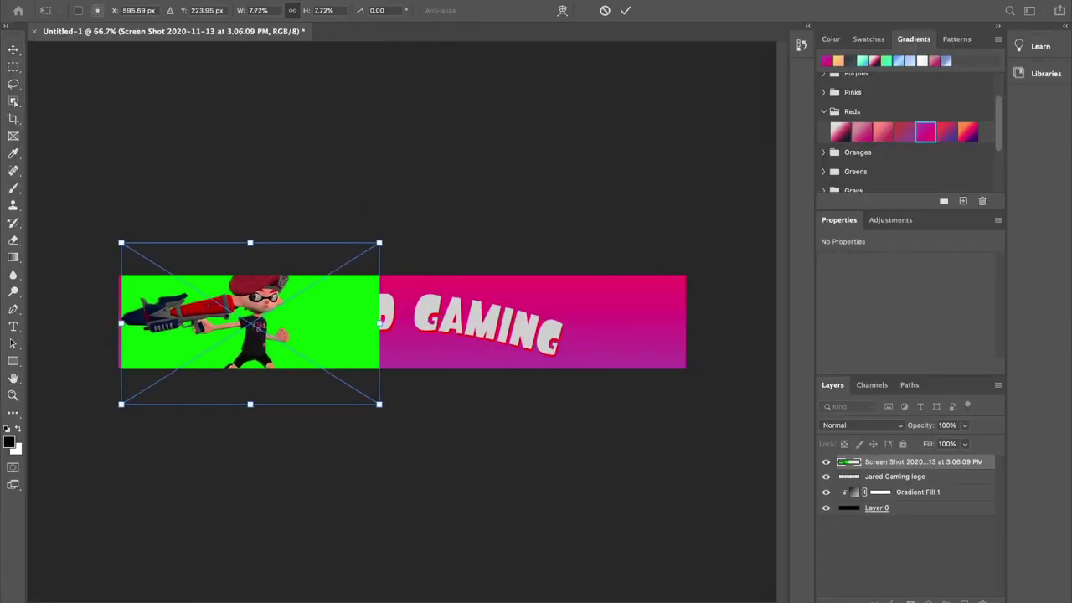
- Zoom in on the Inkling and refine the cutout edges around his blaster grip and hand
key(z)
click(130, 328)
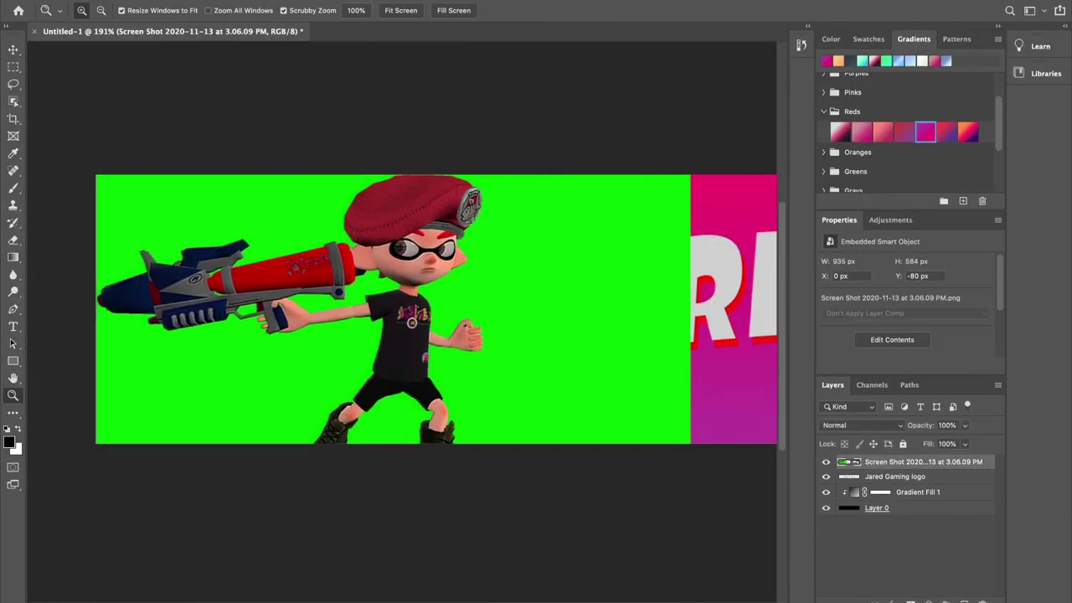
key(ctrl+alt+r)
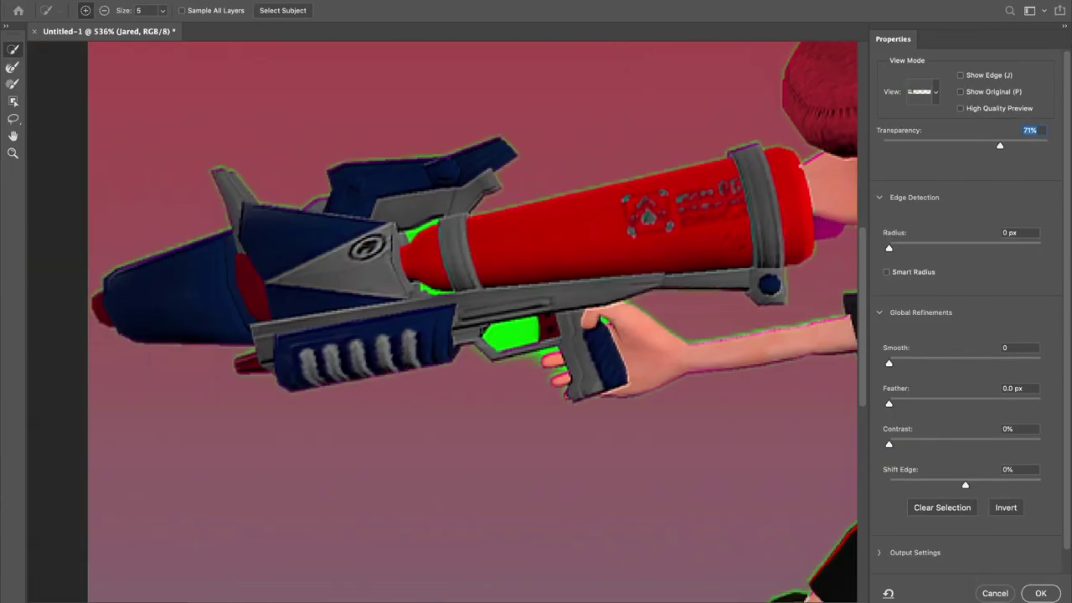
key(ctrl+equal)
text(1)
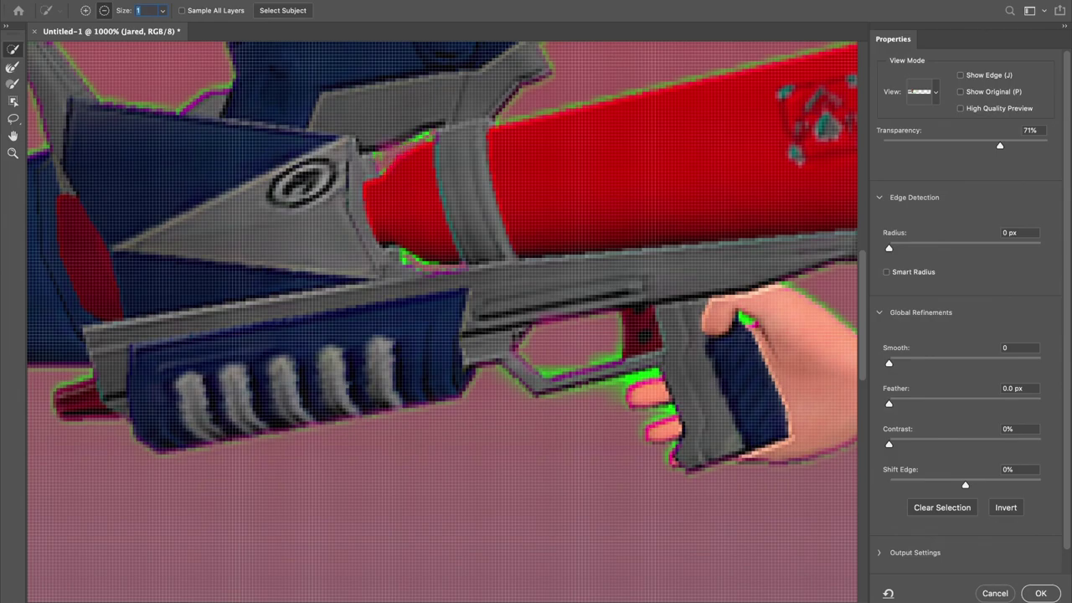
drag(746, 322, 616, 238)
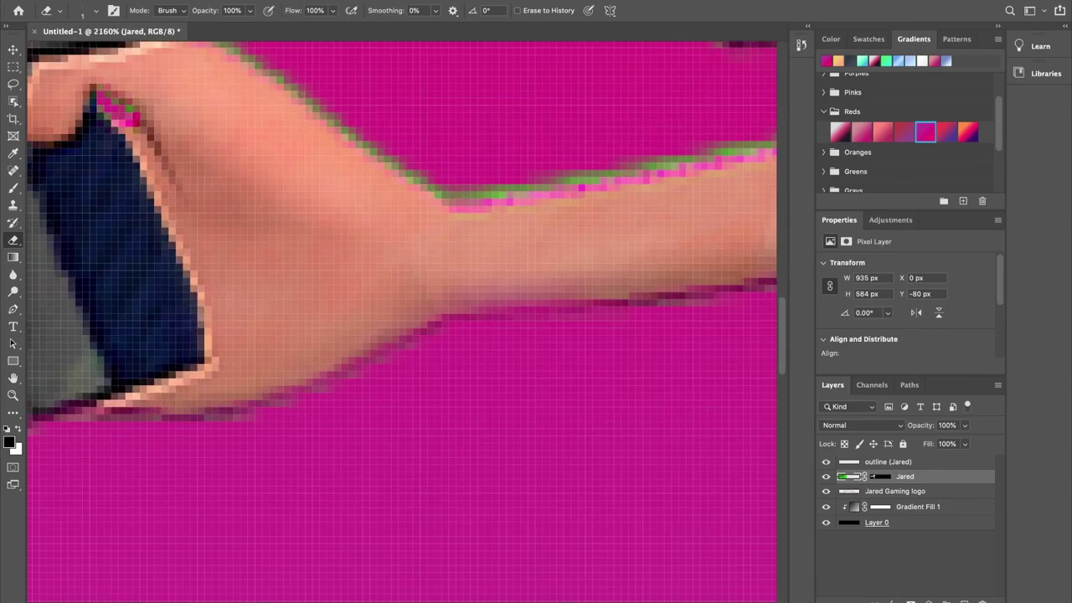
- Finish the path along the shorts and boot and stroke it with a blue outline
scroll(402, 322, down, 10)
key(alt+bracketright)
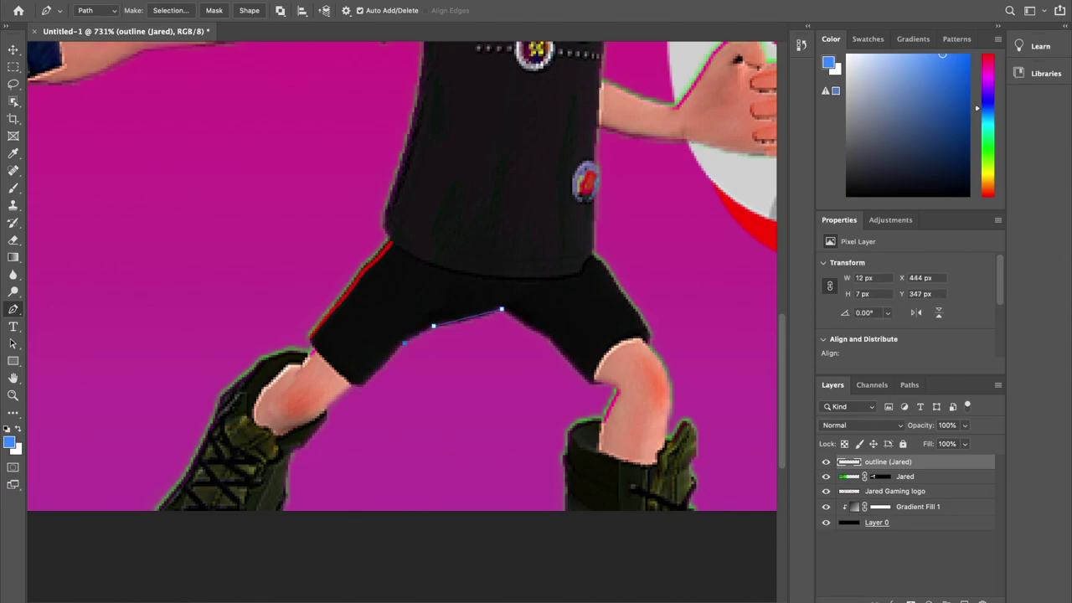
click(356, 386)
click(286, 499)
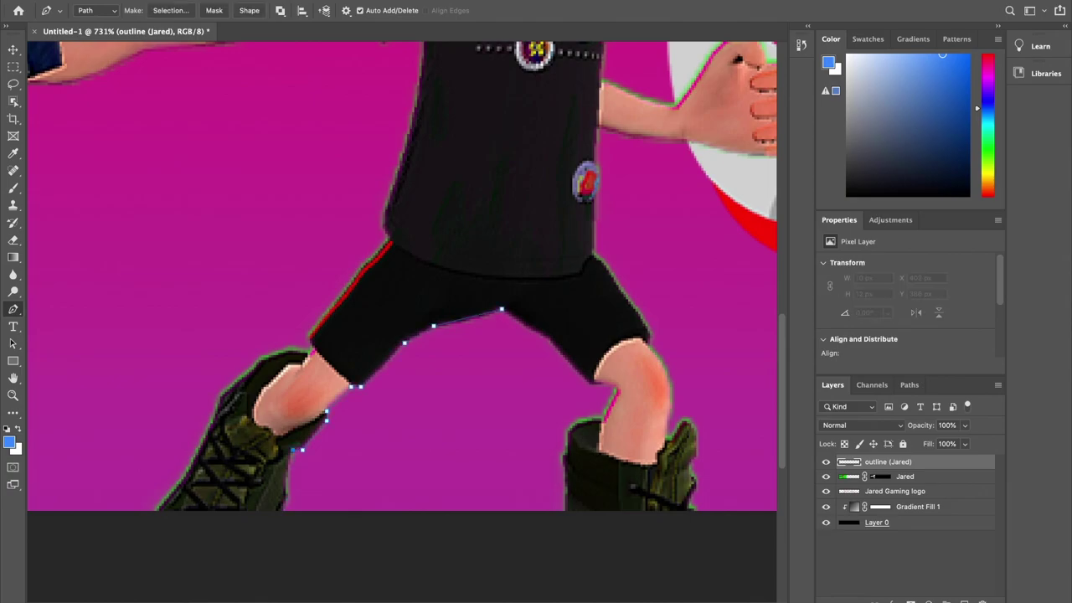
key(b)
key(Return)
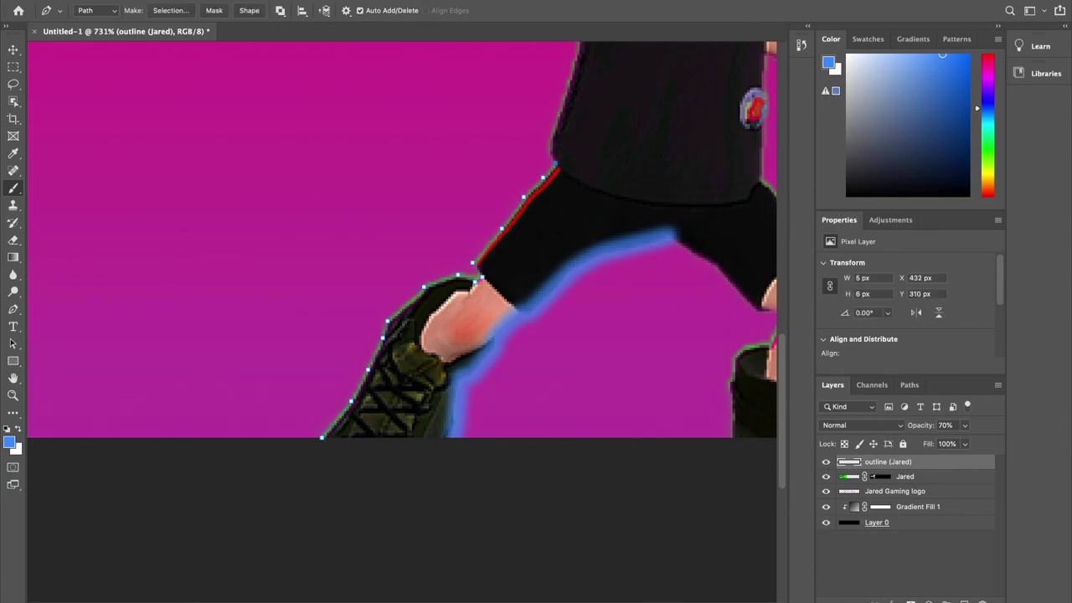
- Extend the outline path along the gun's top edge and underside
scroll(402, 318, up, 5)
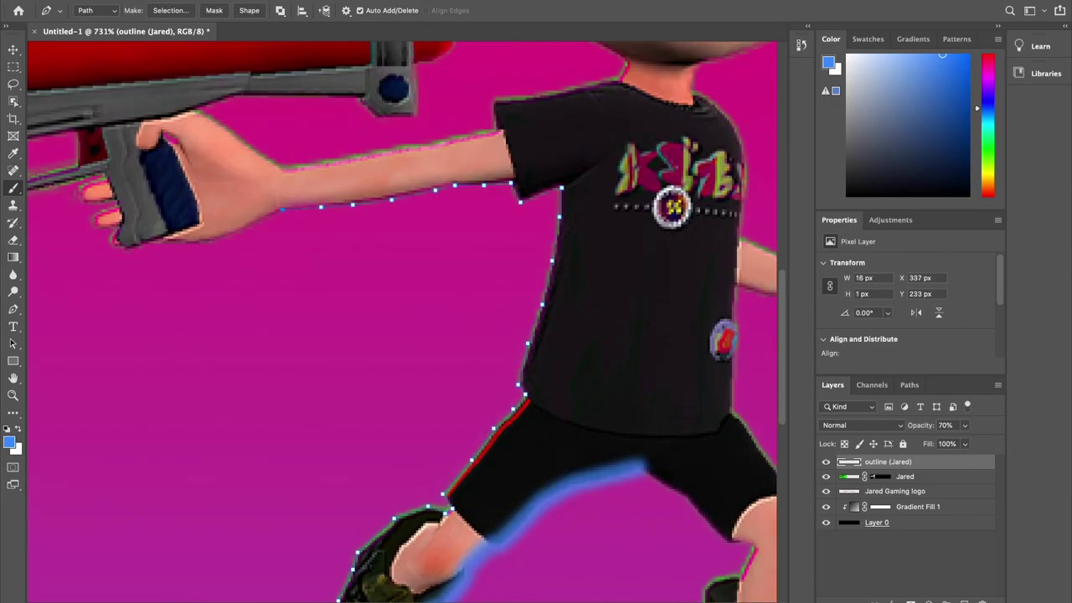
scroll(402, 322, left, 5)
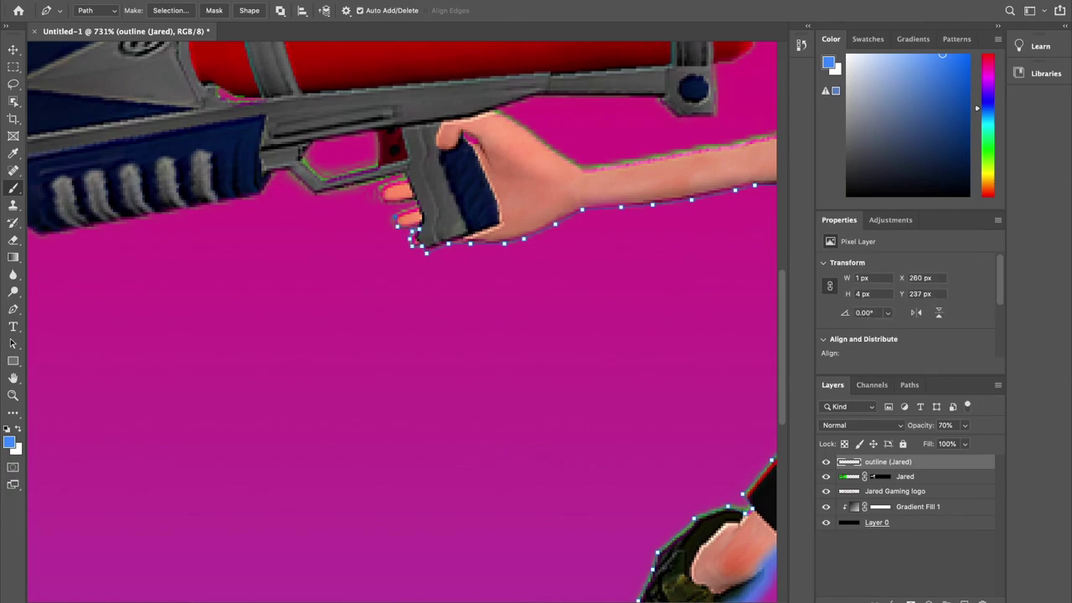
drag(384, 198, 314, 192)
scroll(402, 322, left, 5)
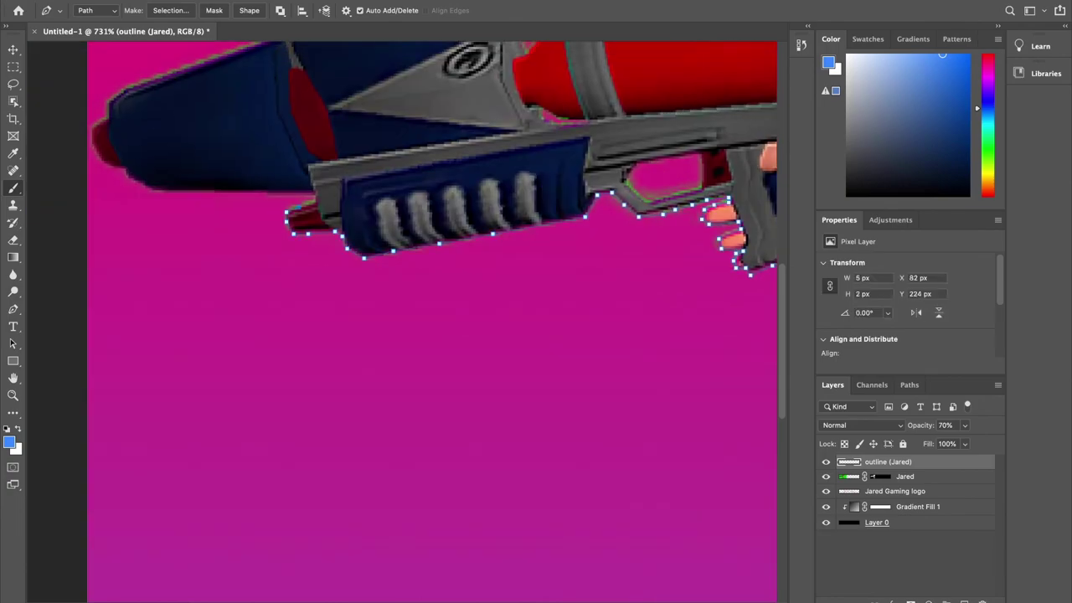
drag(335, 233, 125, 170)
- Trace the outline path around the right edge of Jared's hand
scroll(432, 322, up, 2)
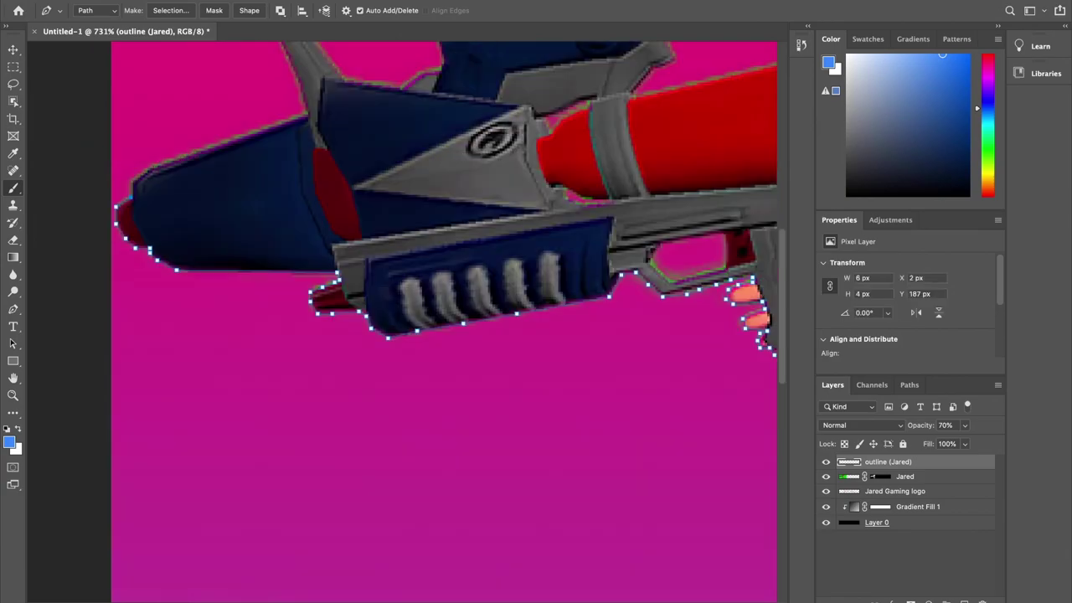
scroll(432, 322, up, 3)
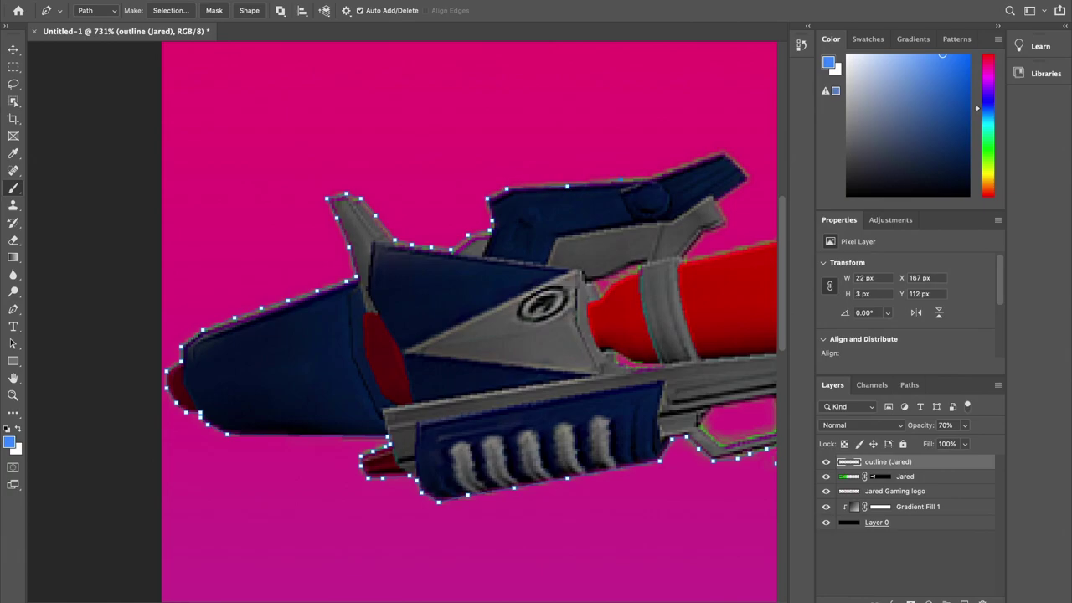
scroll(402, 321, right, 4)
scroll(402, 322, right, 4)
scroll(402, 322, up, 1)
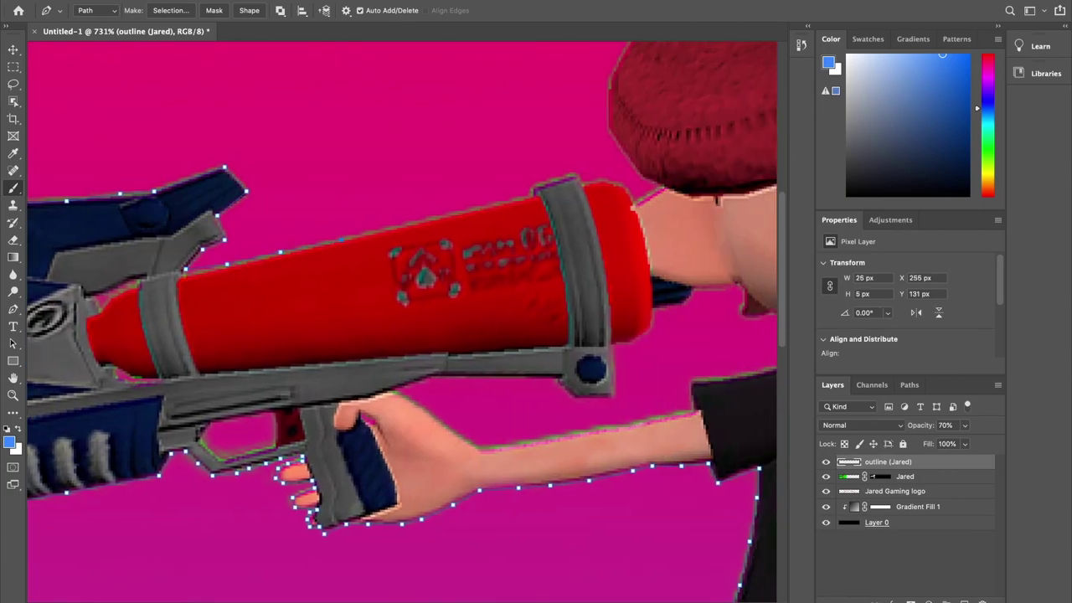
scroll(402, 322, right, 3)
scroll(401, 322, up, 1)
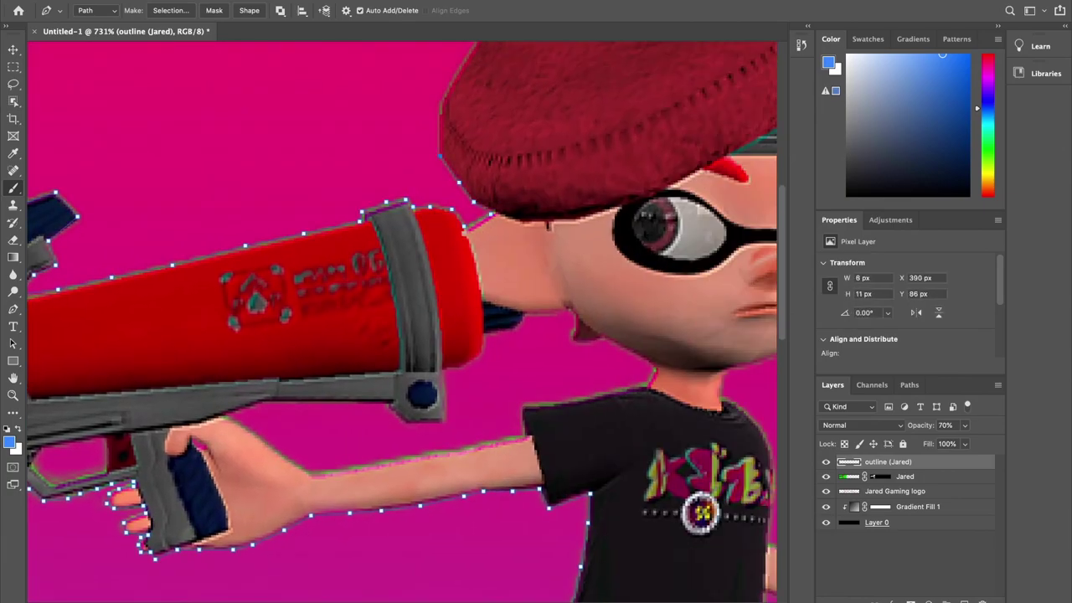
scroll(402, 321, up, 4)
scroll(402, 321, right, 4)
scroll(402, 321, right, 1)
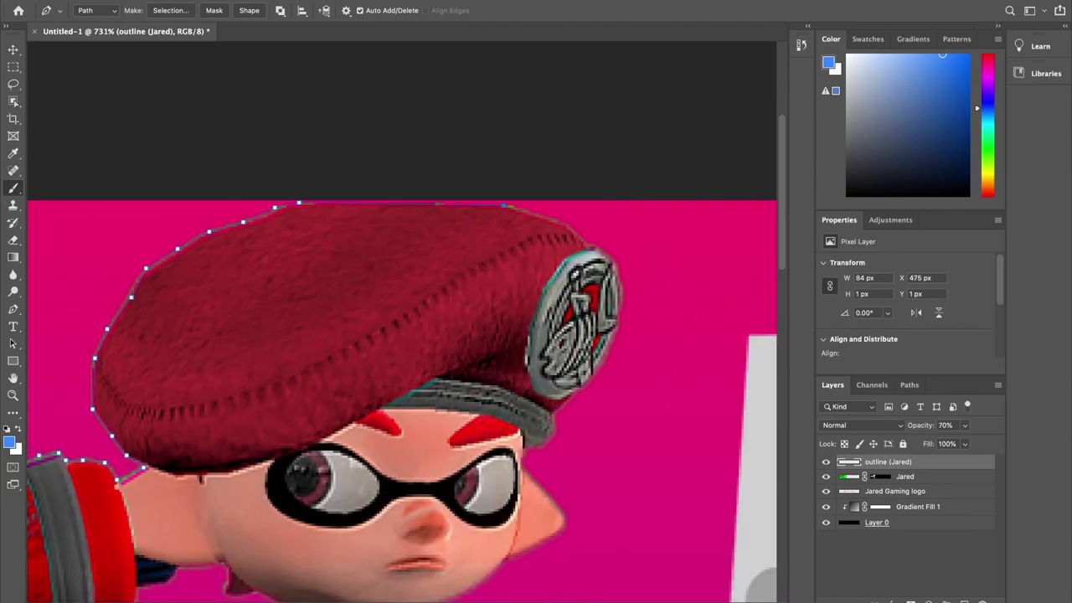
scroll(402, 322, right, 3)
scroll(402, 321, down, 1)
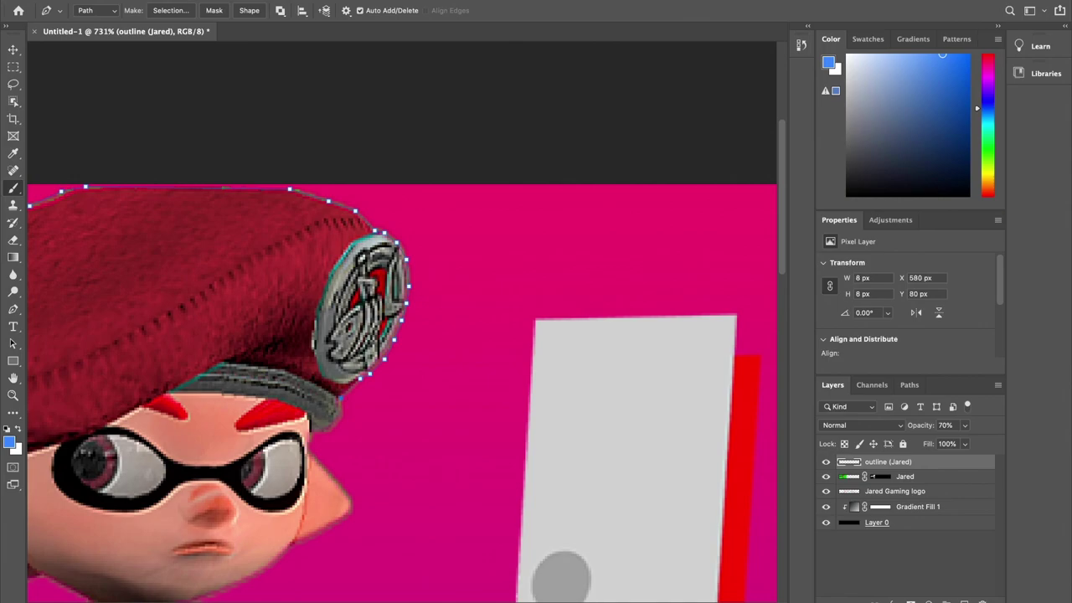
scroll(401, 322, down, 3)
scroll(402, 322, down, 1)
scroll(401, 322, down, 2)
scroll(402, 321, left, 3)
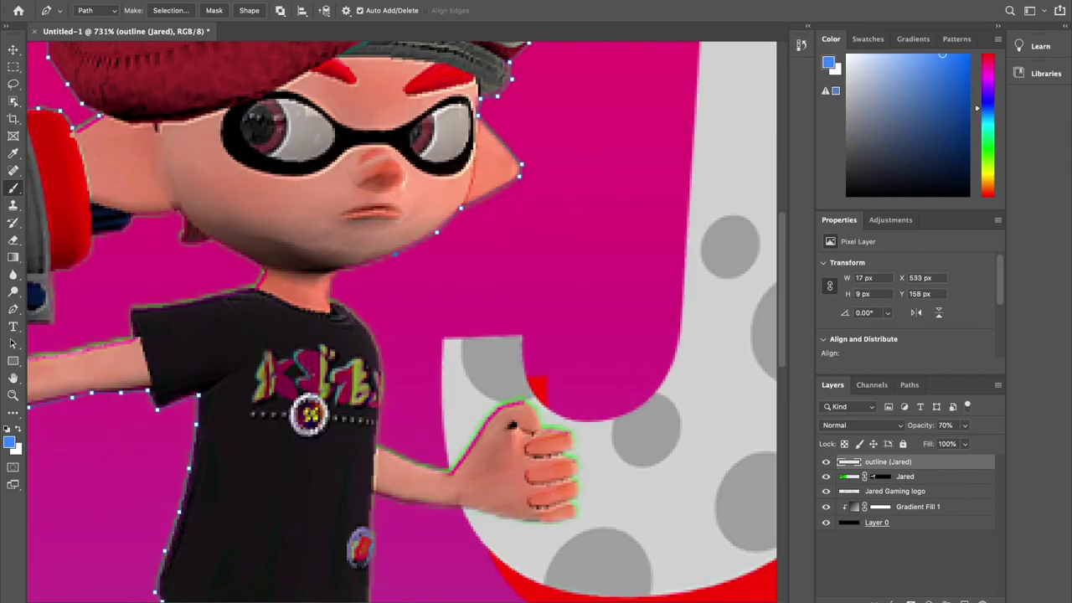
scroll(402, 322, down, 3)
scroll(402, 322, right, 1)
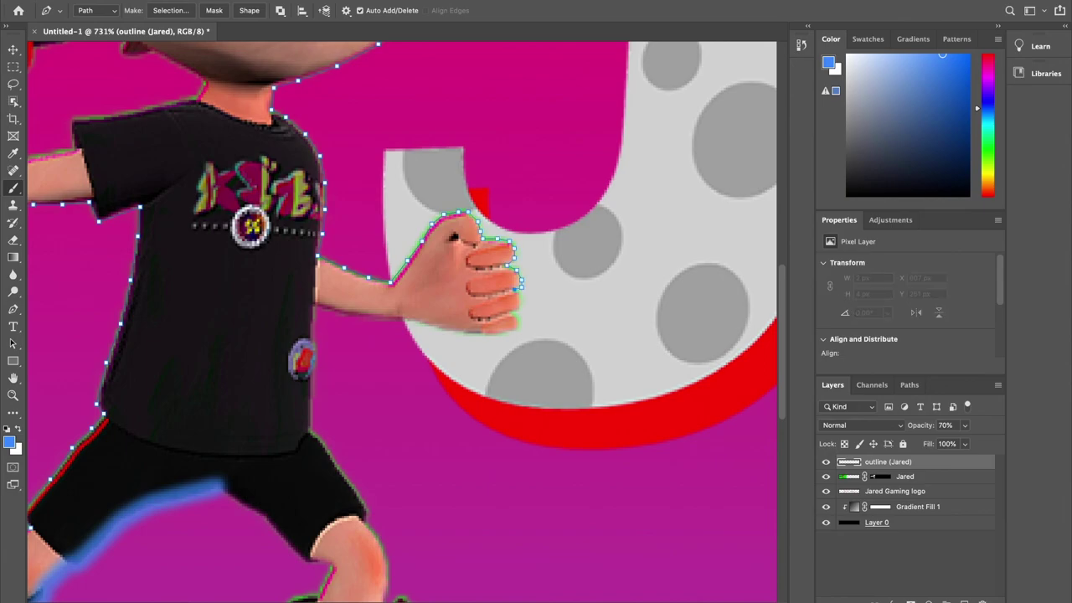
drag(481, 231, 512, 333)
scroll(513, 334, down, 2)
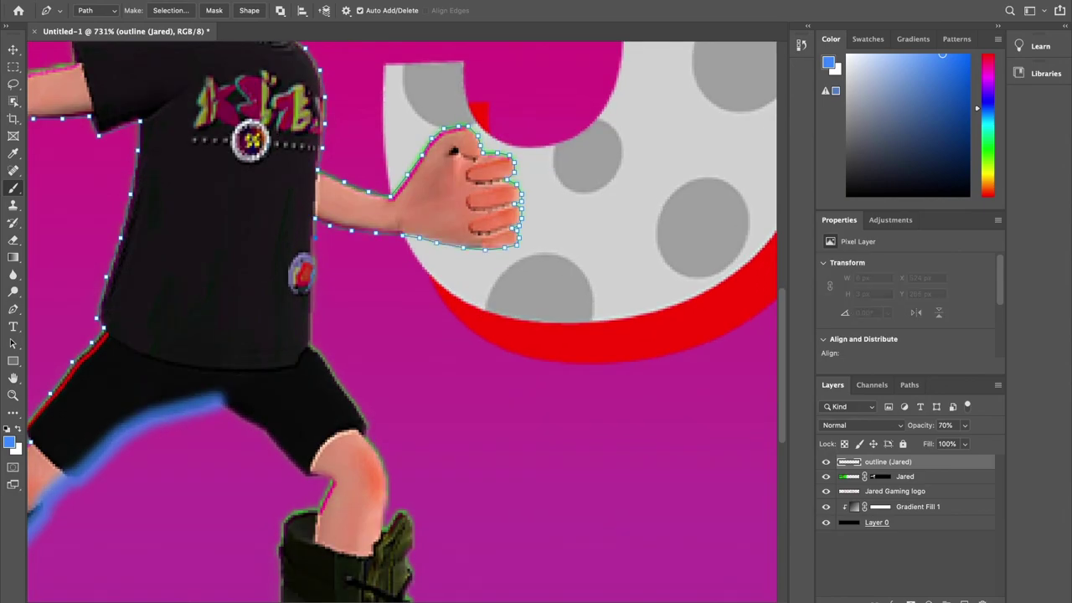
scroll(402, 322, down, 3)
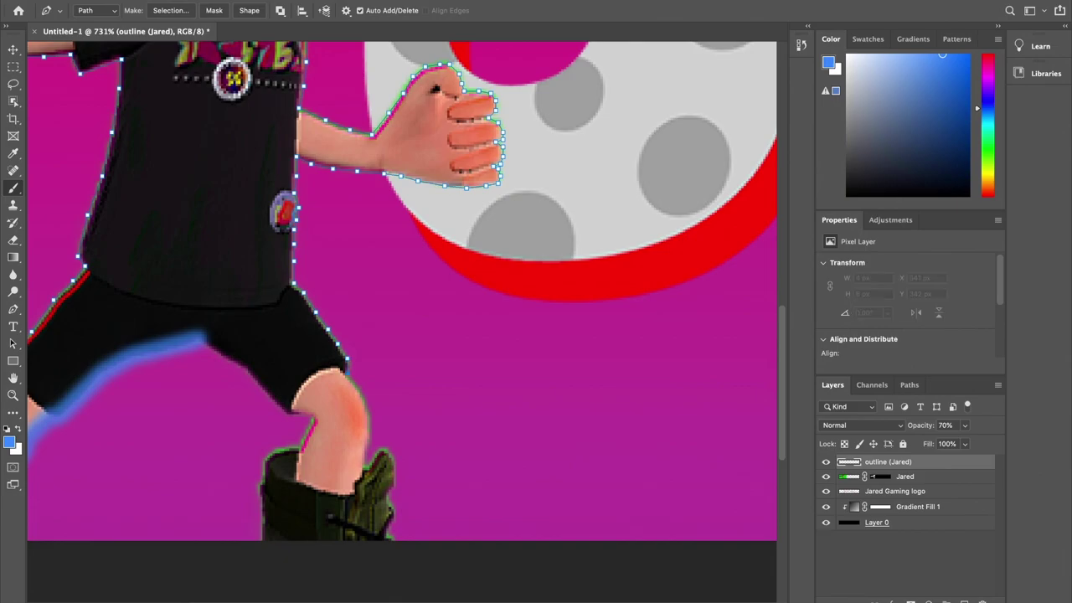
scroll(368, 465, down, 3)
scroll(368, 464, right, 1)
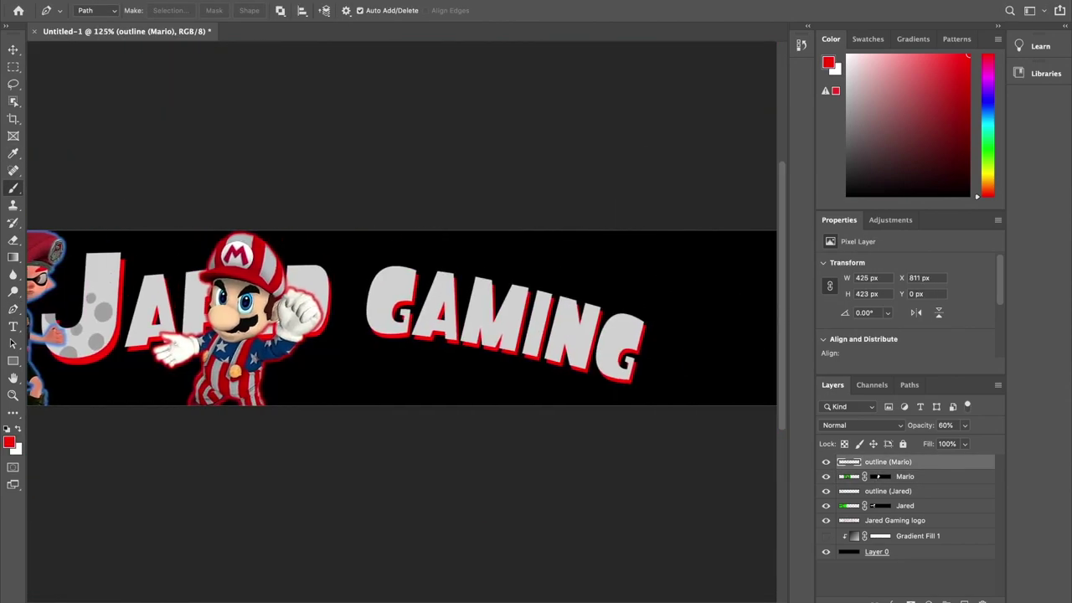
- Nudge the placed Pac-Man screenshot slightly down
key(shift+Down)
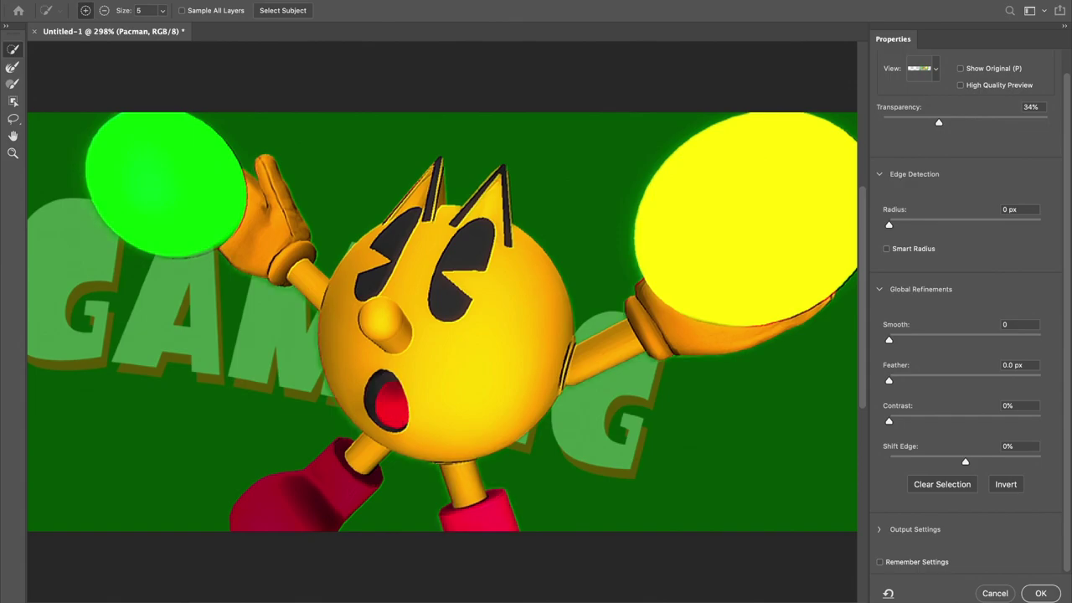
- Set the mask preview opacity to 100 and start tracing Pac-Man's arm edge with the Pen
text(100)
key(Return)
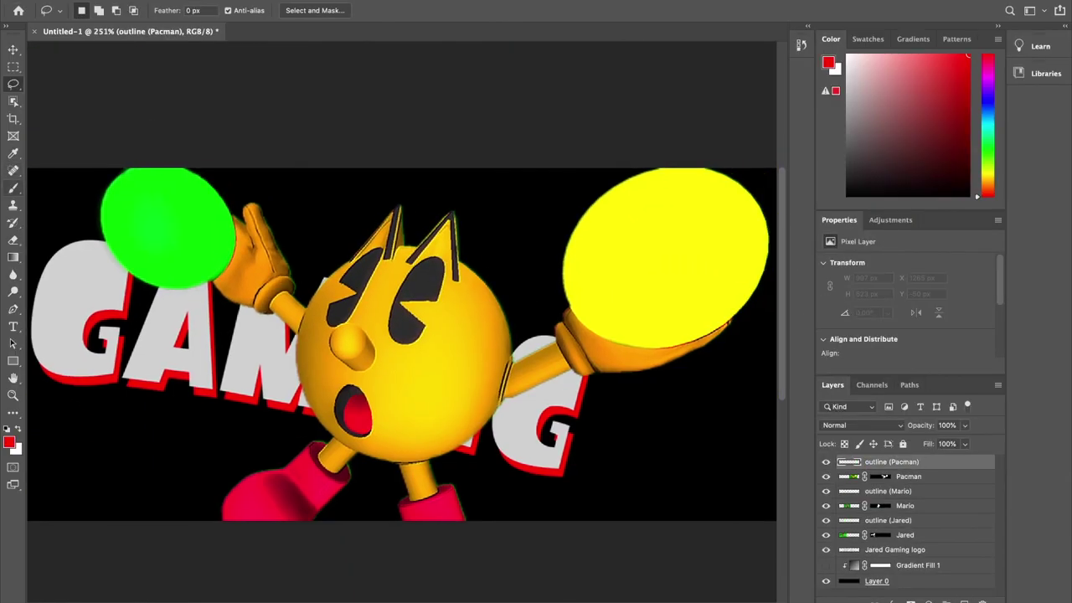
key(p)
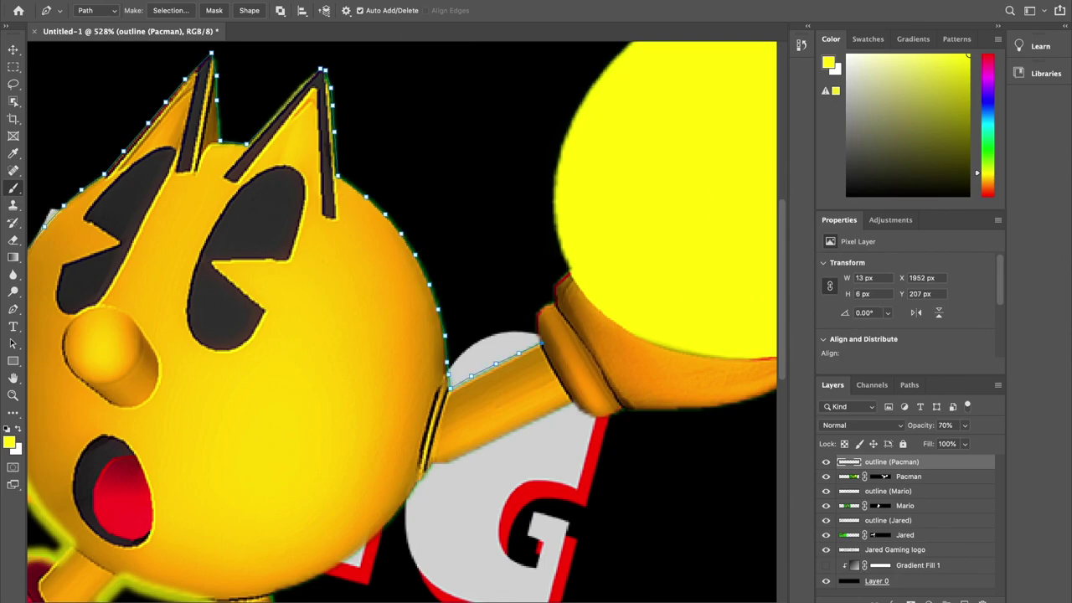
click(536, 312)
click(553, 288)
click(567, 273)
drag(567, 273, 485, 325)
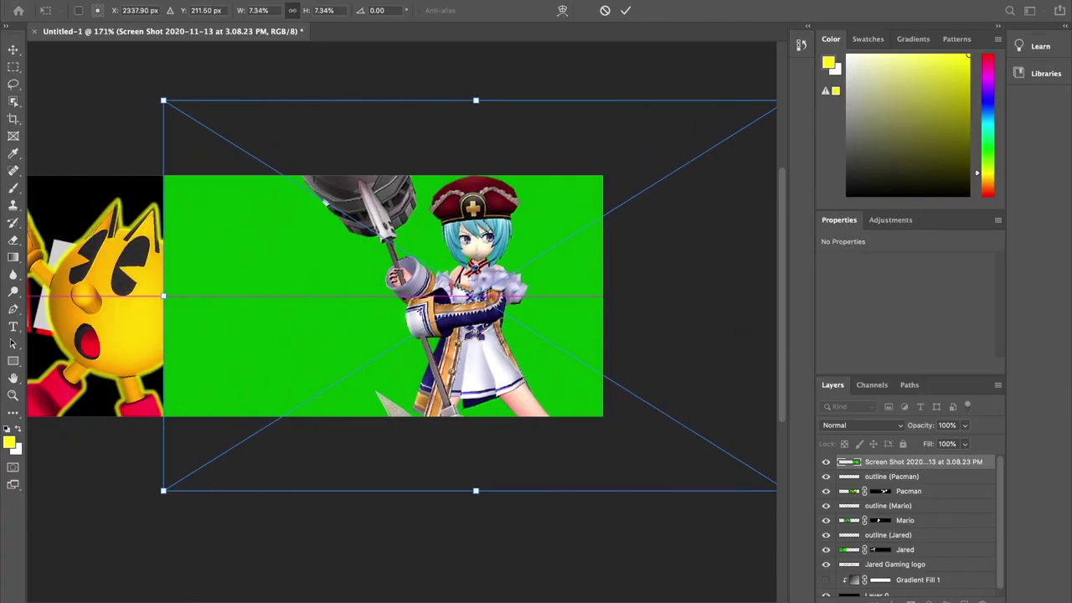
- Commit the hammer girl screenshot and brush-select her body, arms and skirt in Select and Mask
key(Return)
key(super+alt+r)
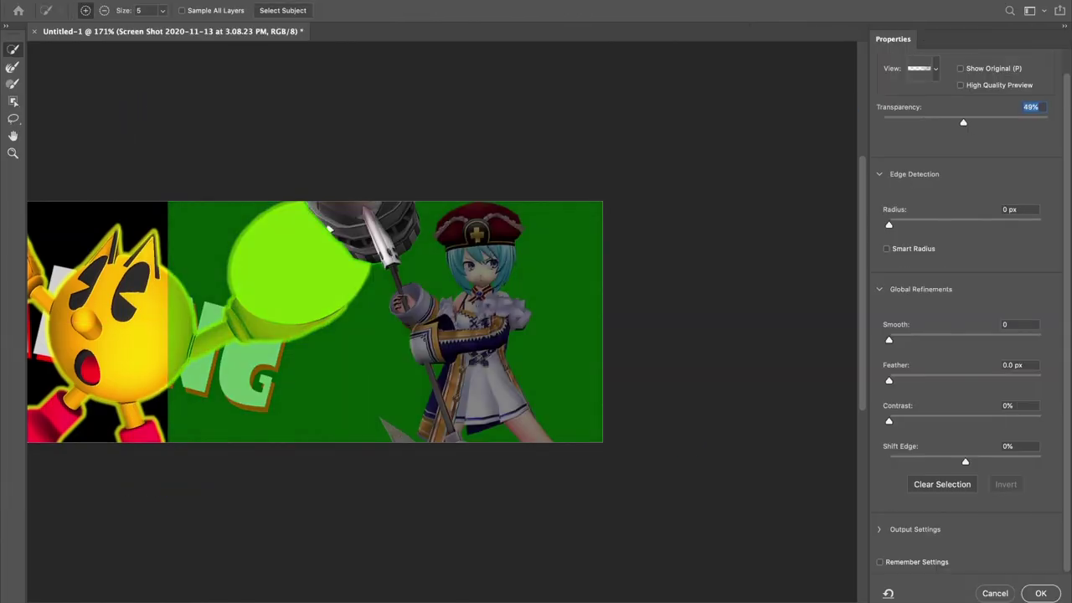
drag(498, 305, 503, 402)
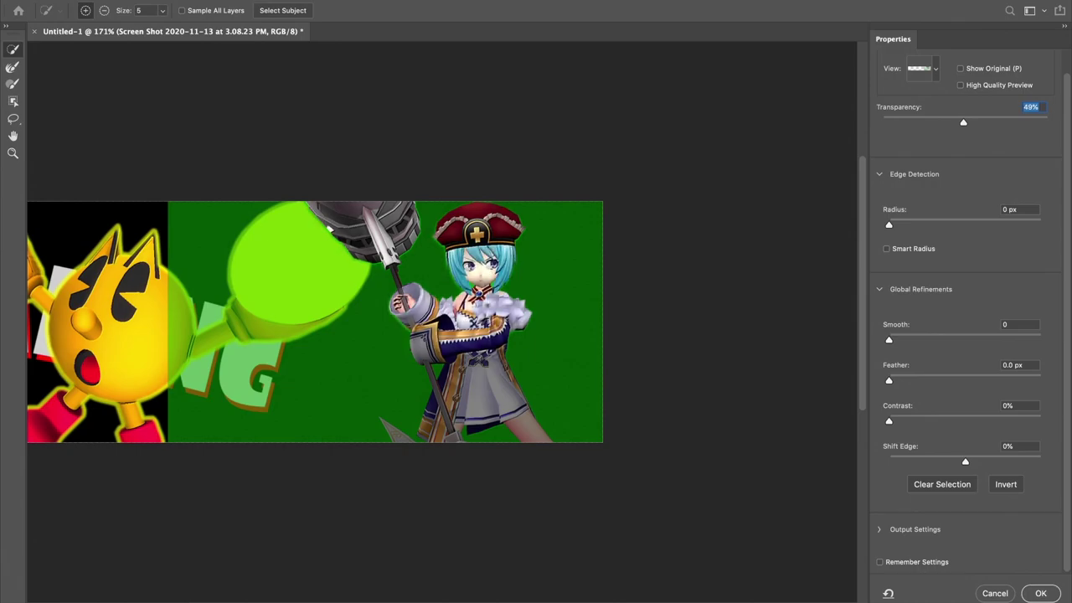
scroll(470, 388, up, 5)
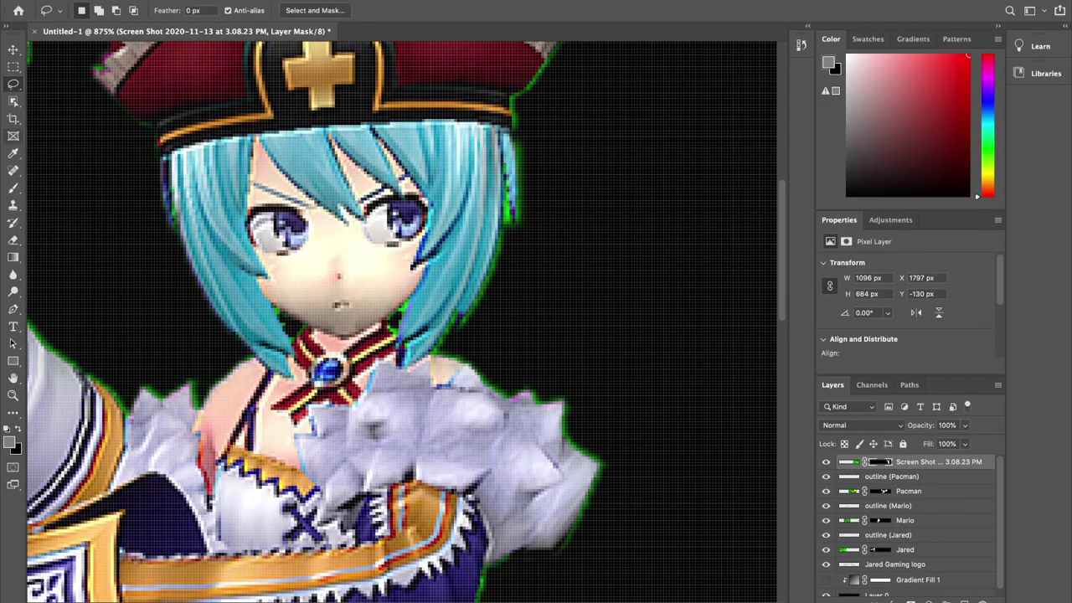
key(e)
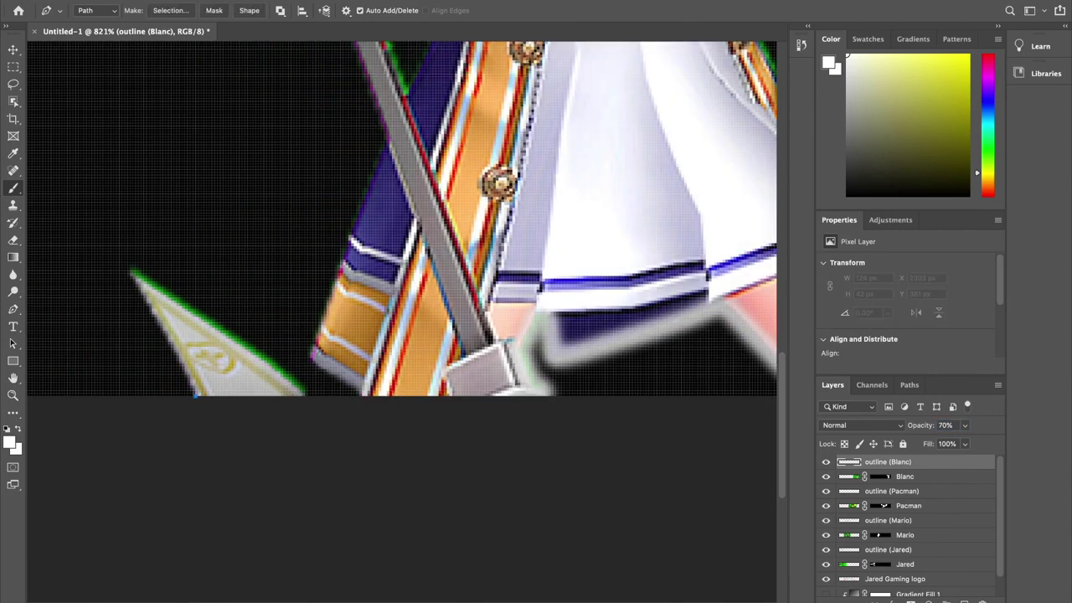
- Stroke the pennant tip with a soft white glow and start a path up the coat edge
click(130, 271)
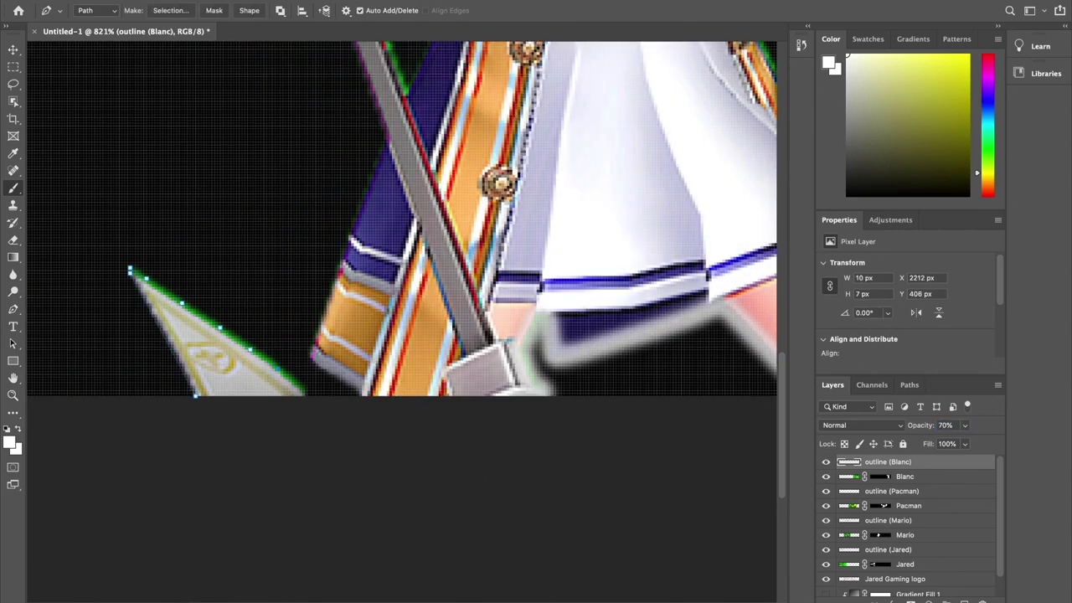
key(Return)
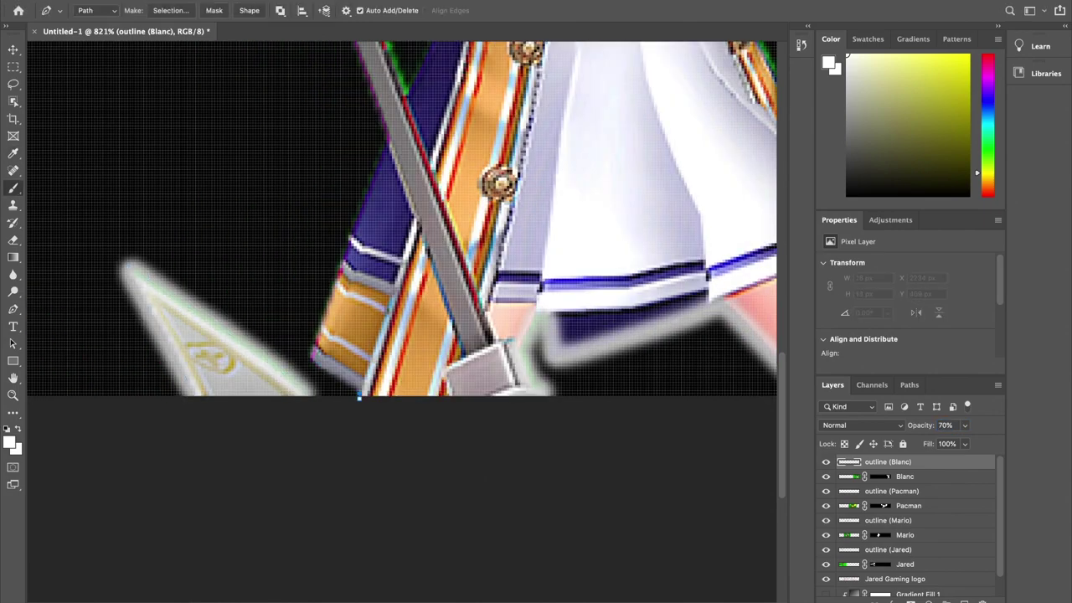
click(359, 397)
click(360, 211)
click(374, 170)
scroll(402, 218, up, 3)
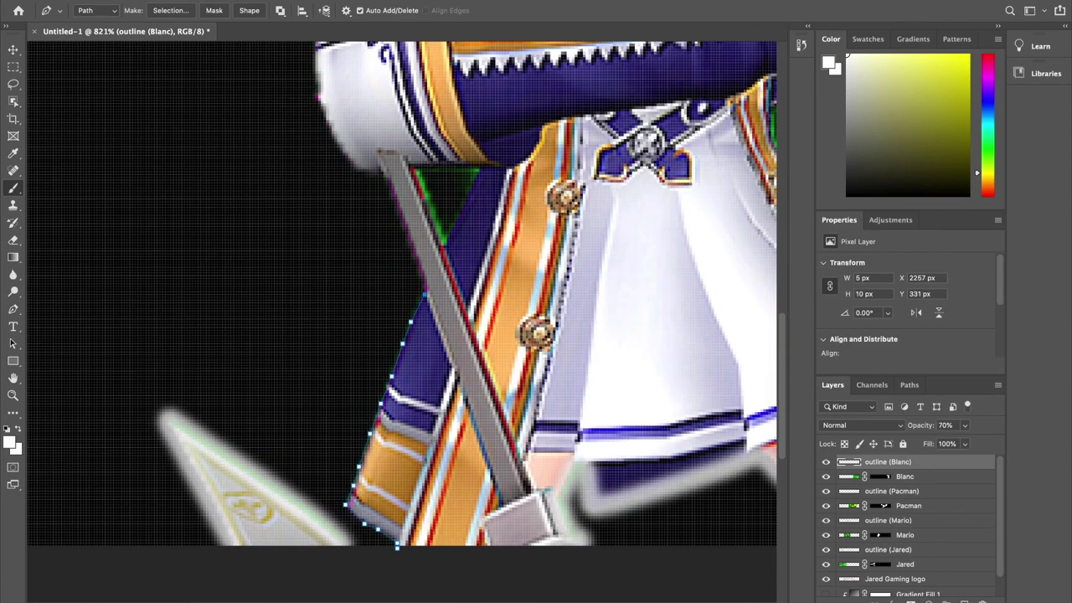
click(383, 172)
scroll(383, 172, up, 5)
- Extend Blanc's outline path up the sleeve, the pole and the hammer head's edge
click(374, 289)
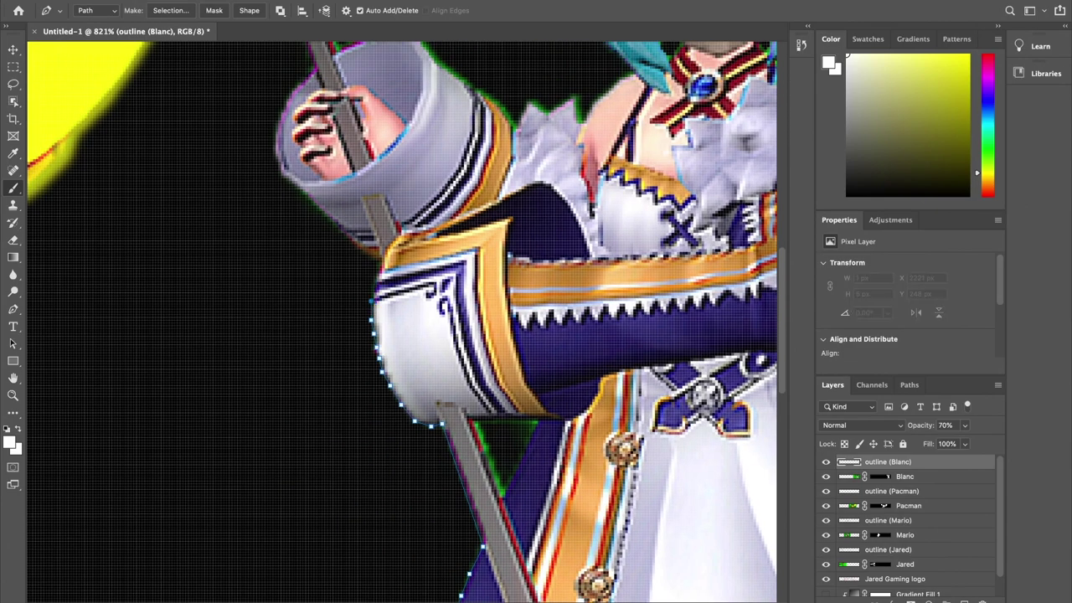
click(285, 180)
scroll(285, 180, up, 5)
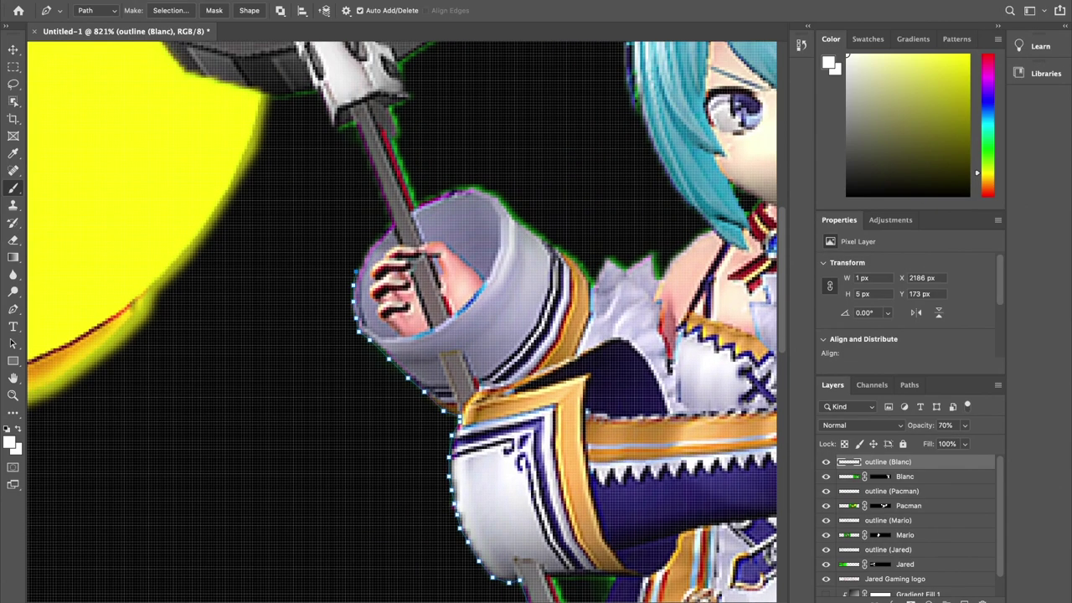
click(351, 130)
scroll(352, 130, up, 5)
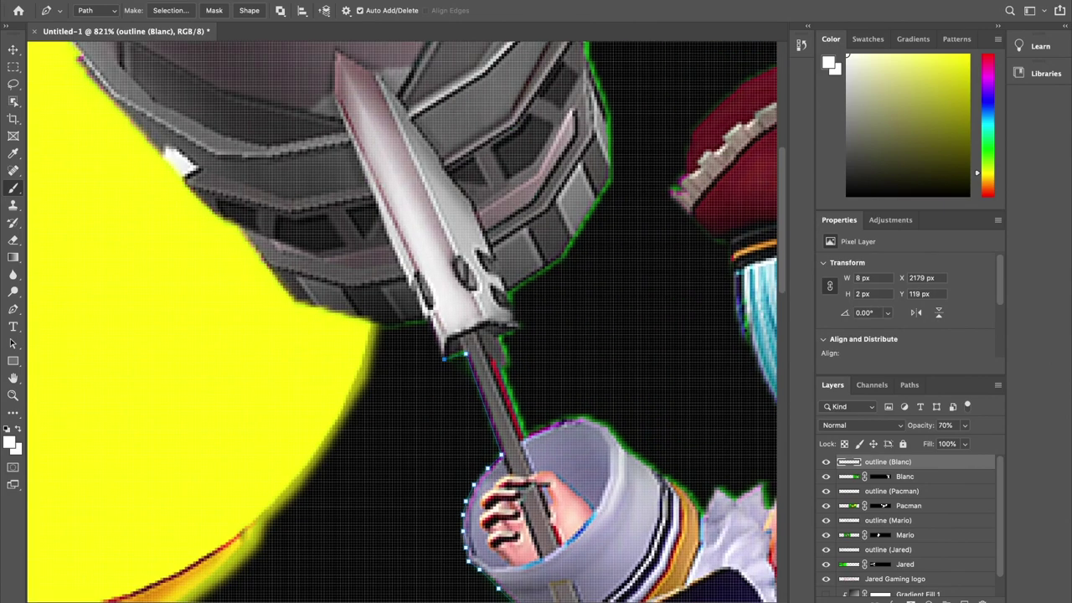
click(226, 220)
scroll(226, 221, up, 3)
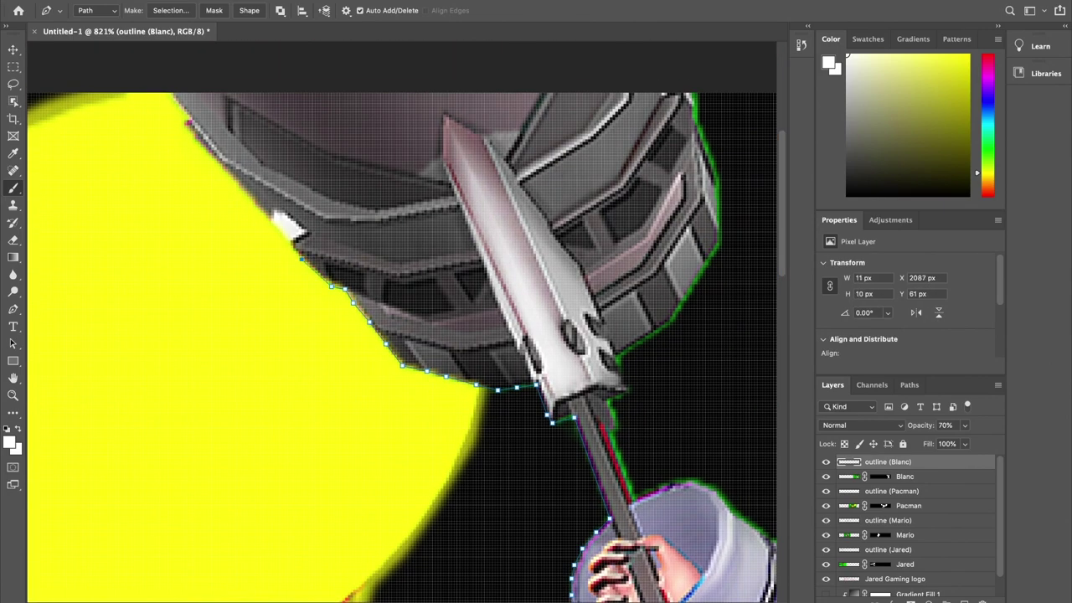
scroll(164, 85, right, 10)
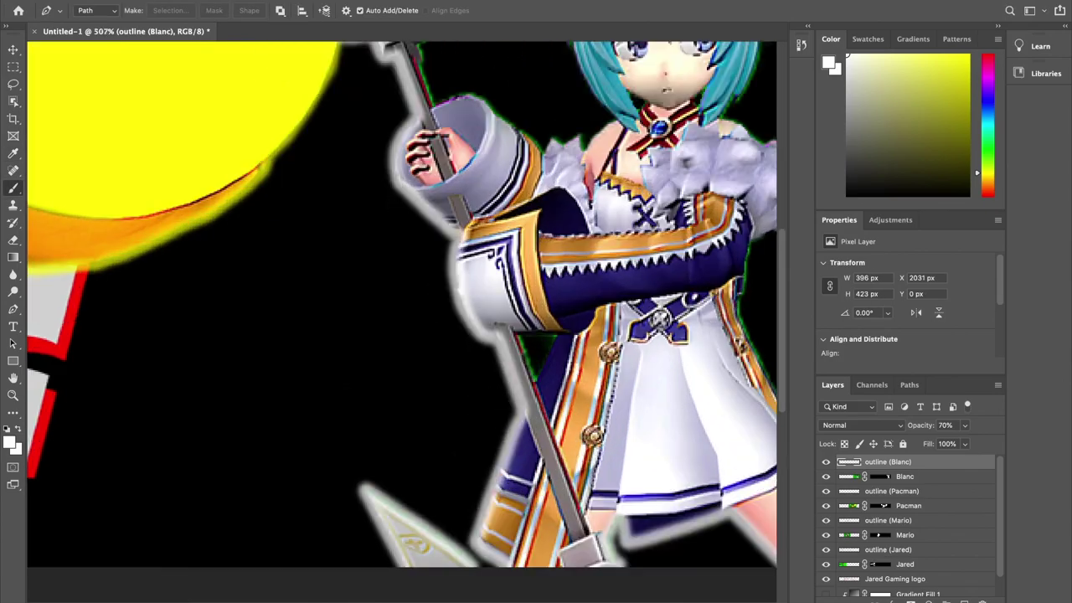
scroll(416, 178, up, 3)
scroll(416, 178, down, 2)
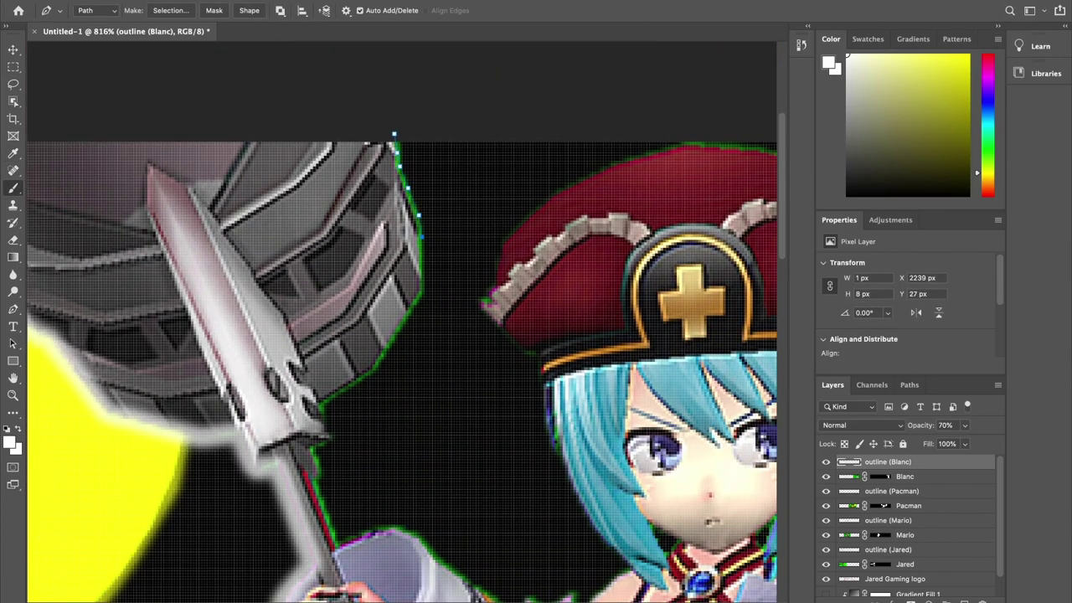
- Add outline anchors down the helmet's right edge and along the hat's right edge
click(402, 326)
scroll(255, 205, down, 3)
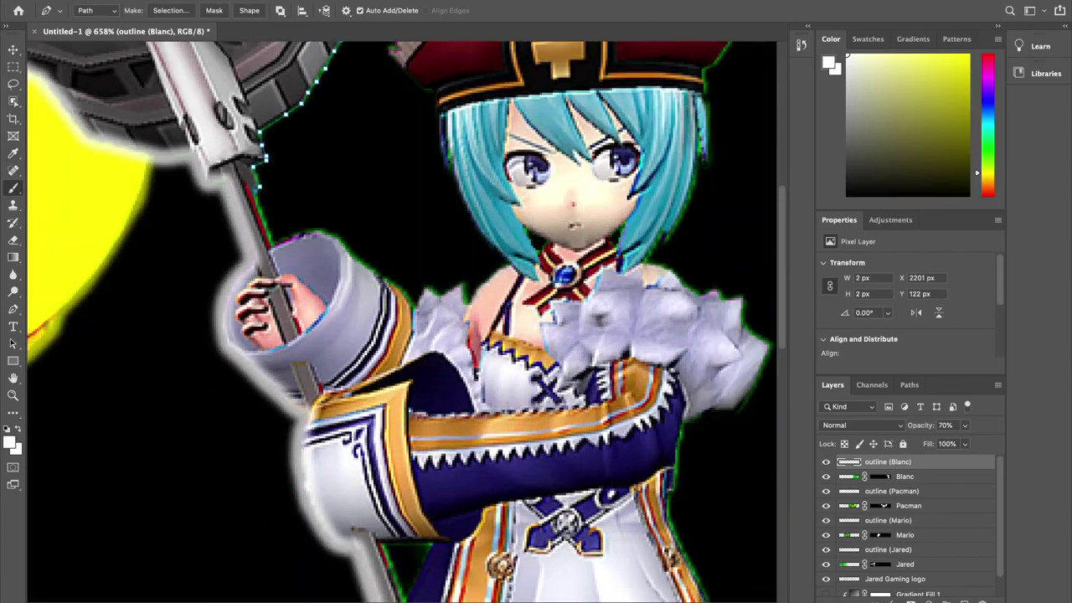
scroll(256, 205, up, 2)
click(305, 426)
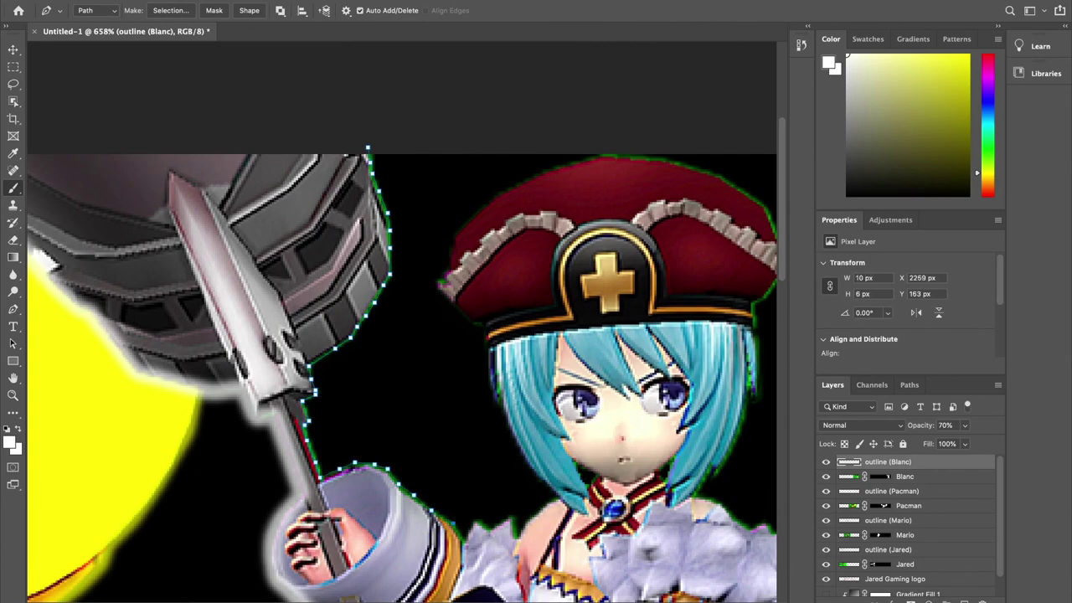
scroll(725, 507, up, 2)
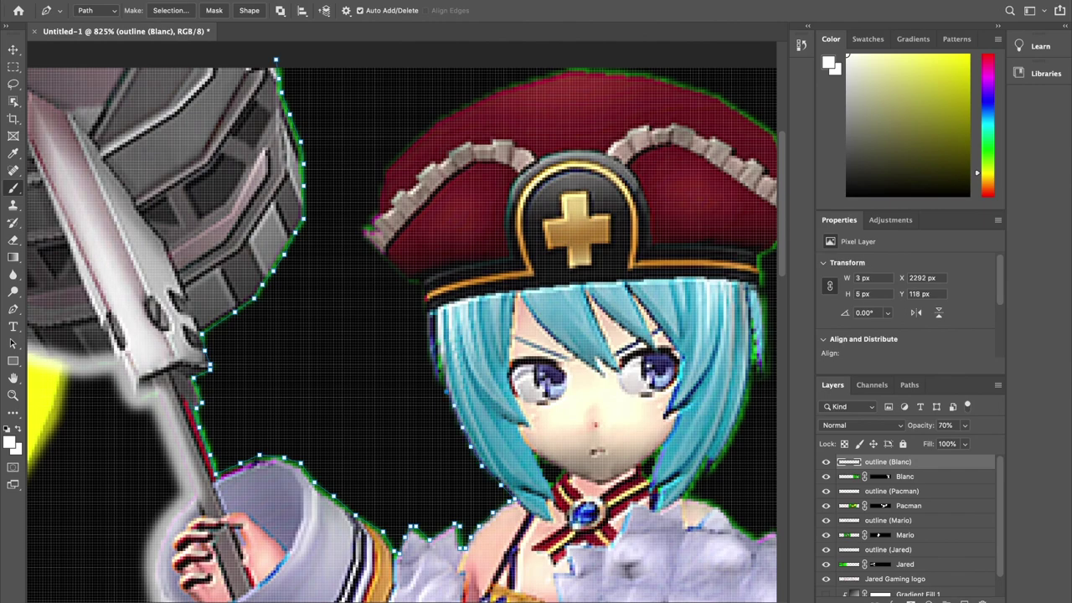
drag(411, 284, 448, 334)
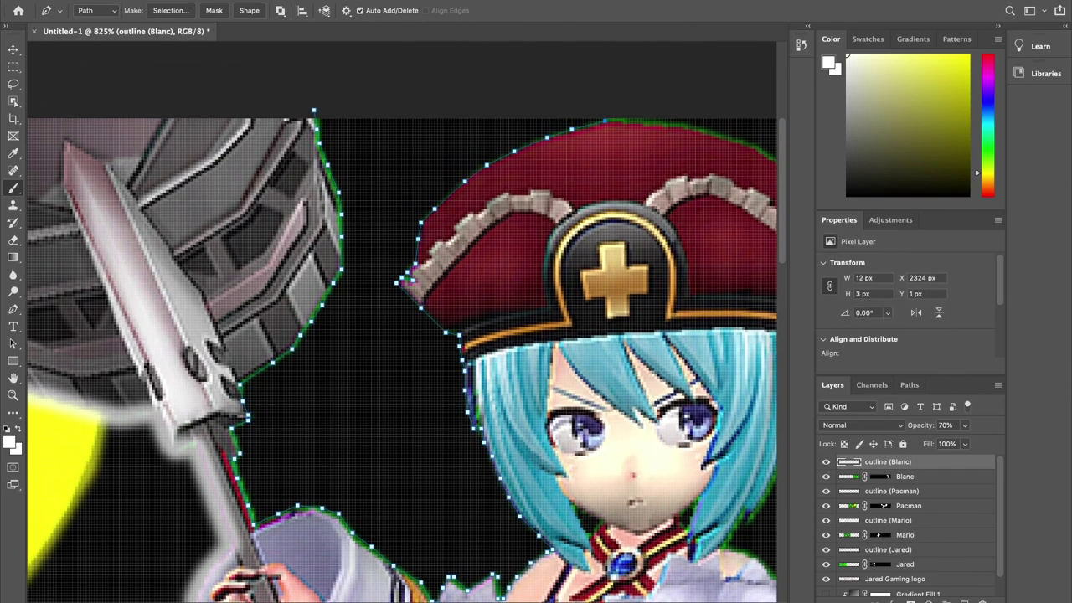
drag(400, 281, 94, 272)
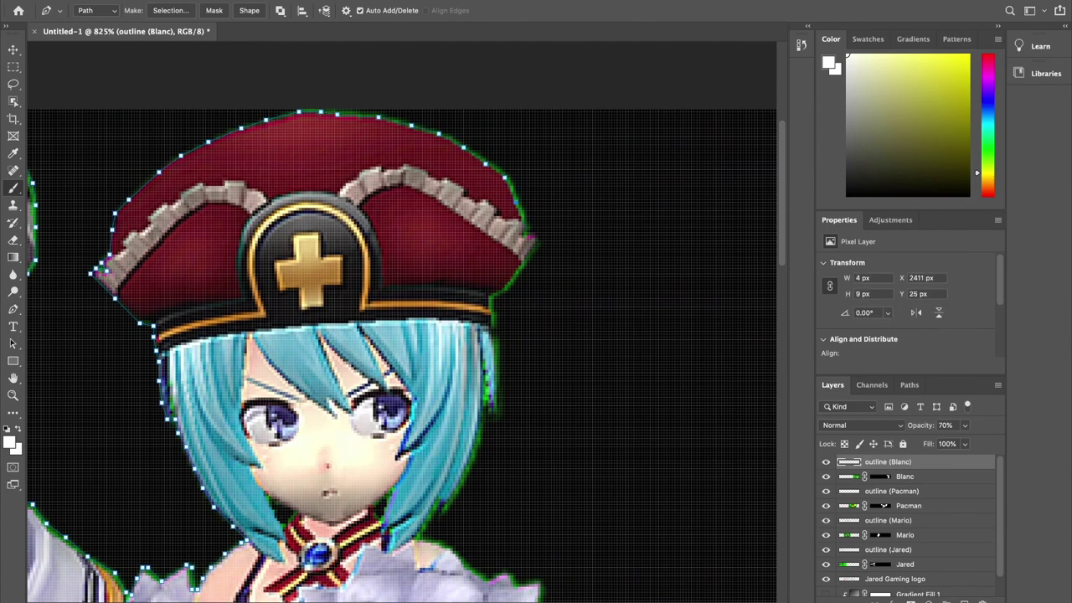
click(532, 240)
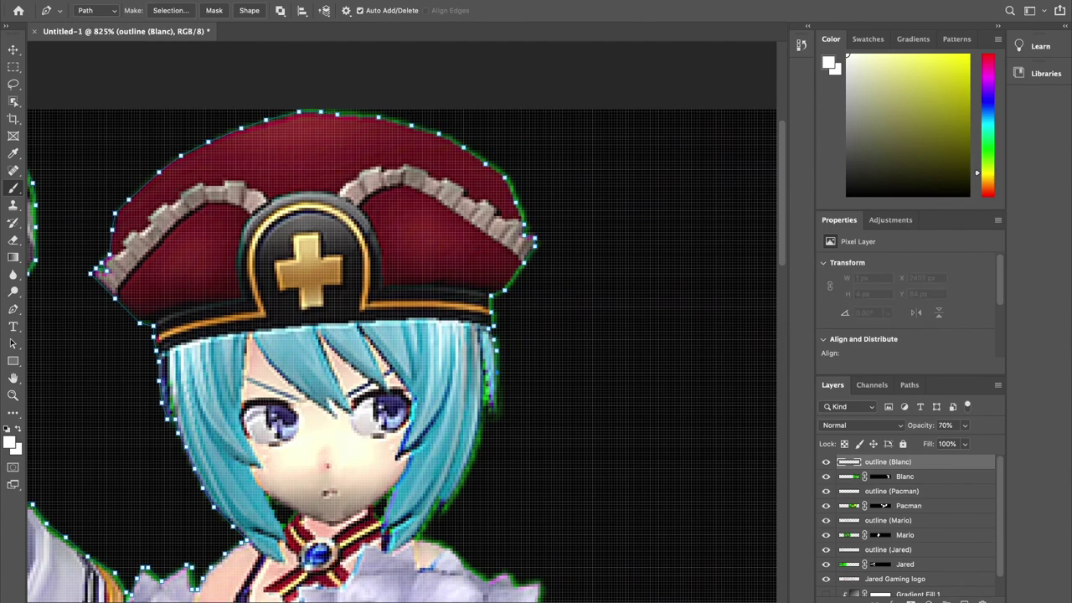
scroll(533, 241, up, 1)
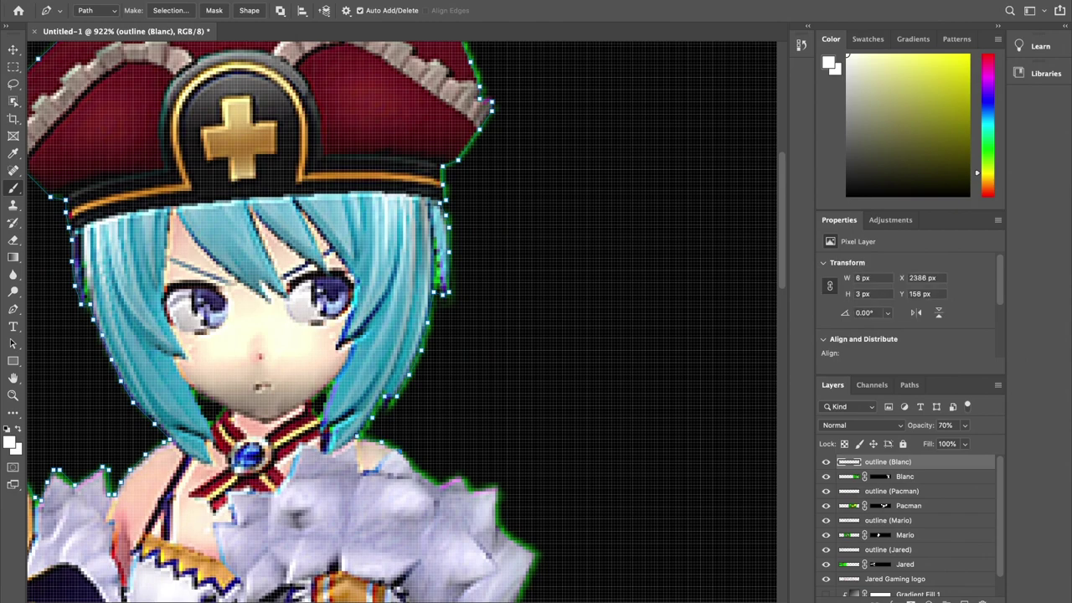
scroll(477, 486, down, 1)
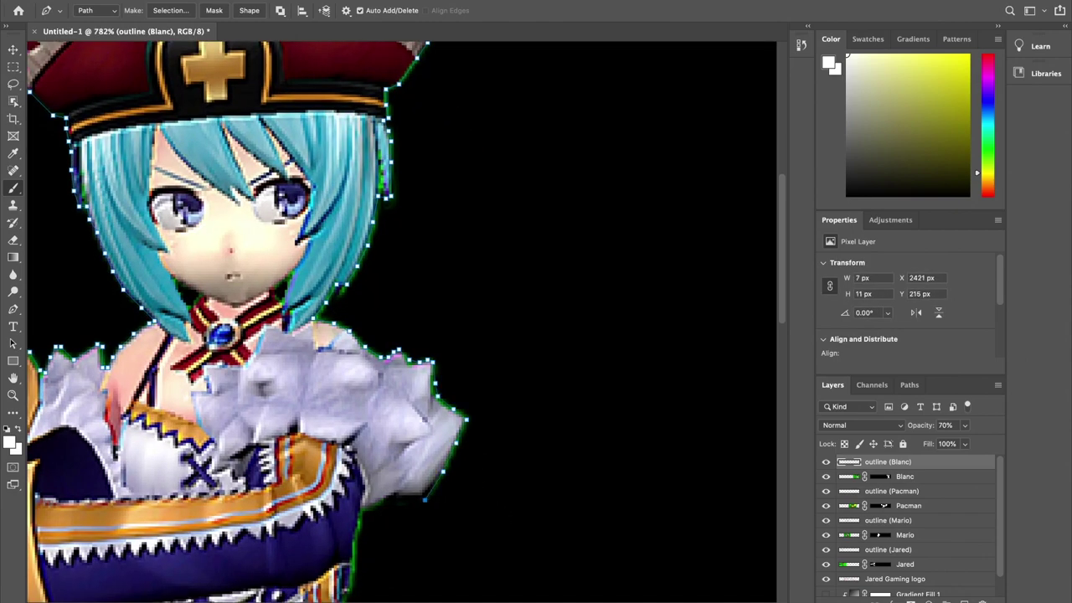
scroll(419, 302, down, 5)
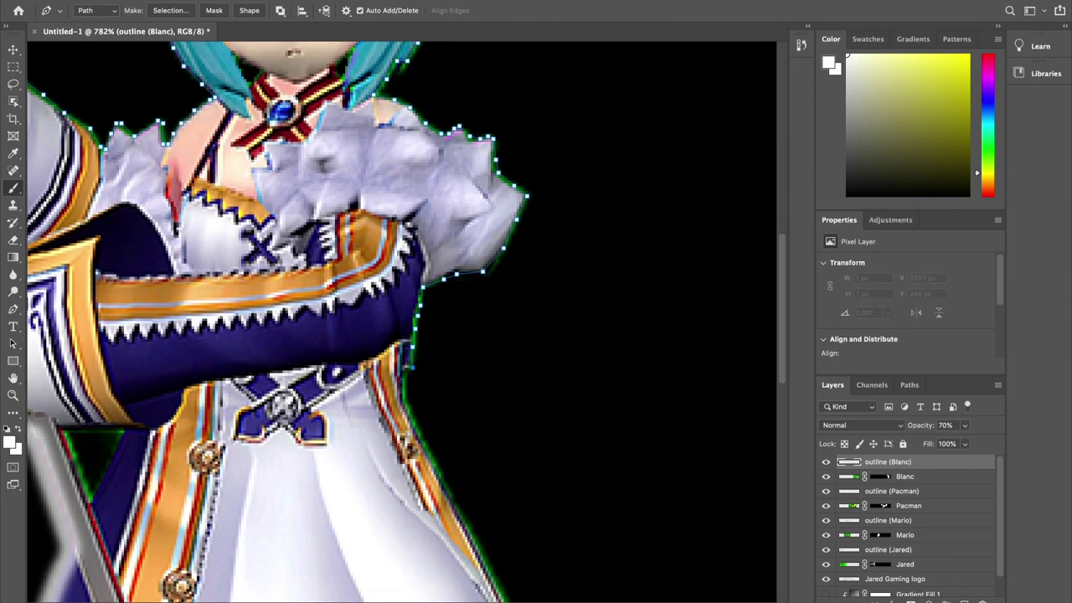
scroll(418, 301, down, 5)
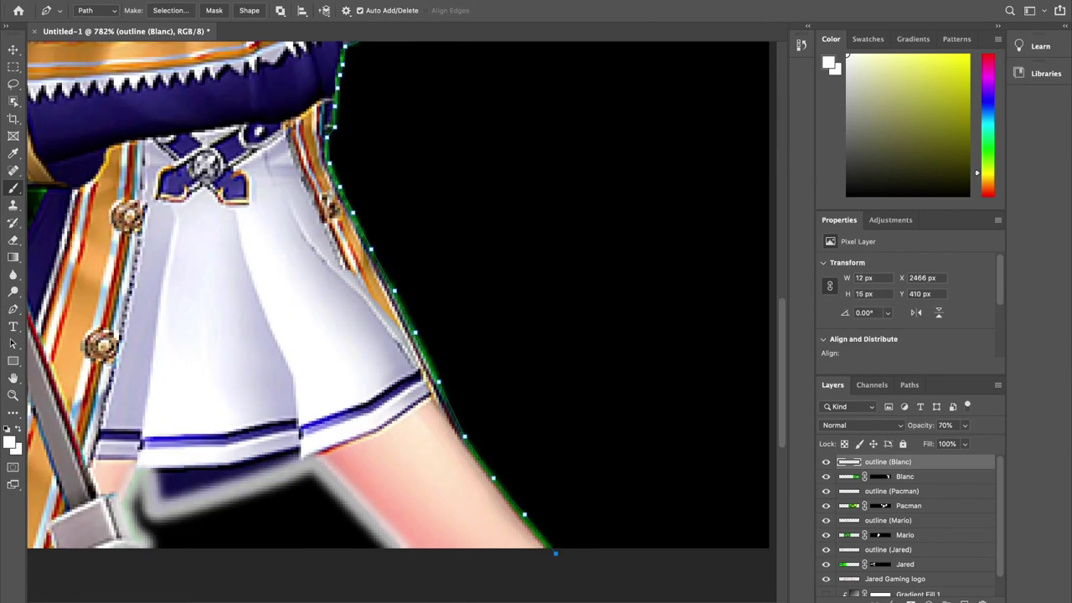
scroll(402, 318, up, 5)
scroll(402, 318, up, 2)
scroll(402, 318, up, 2)
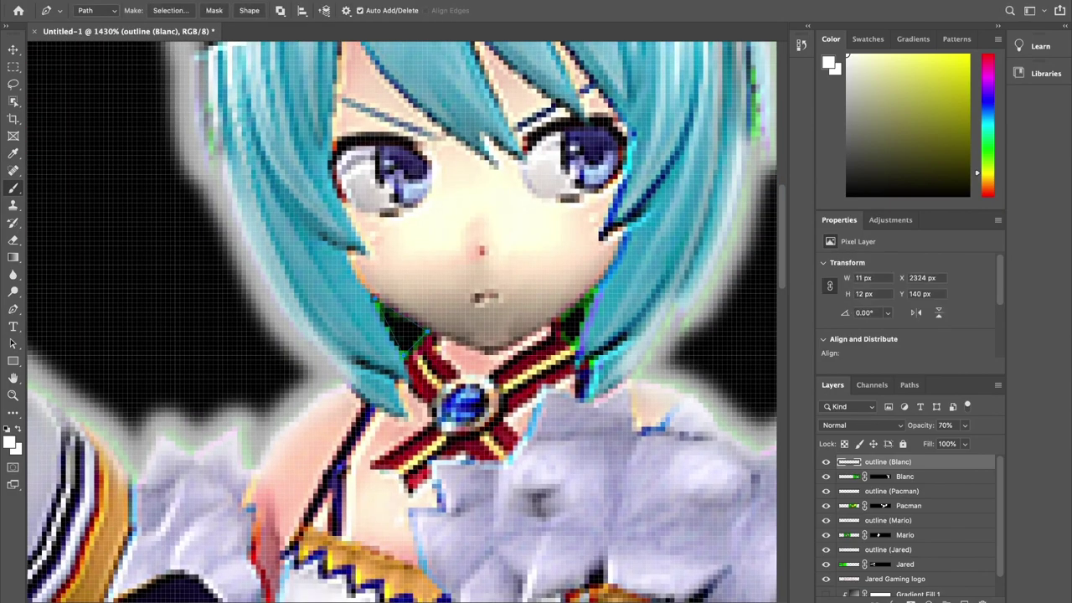
scroll(402, 319, down, 15)
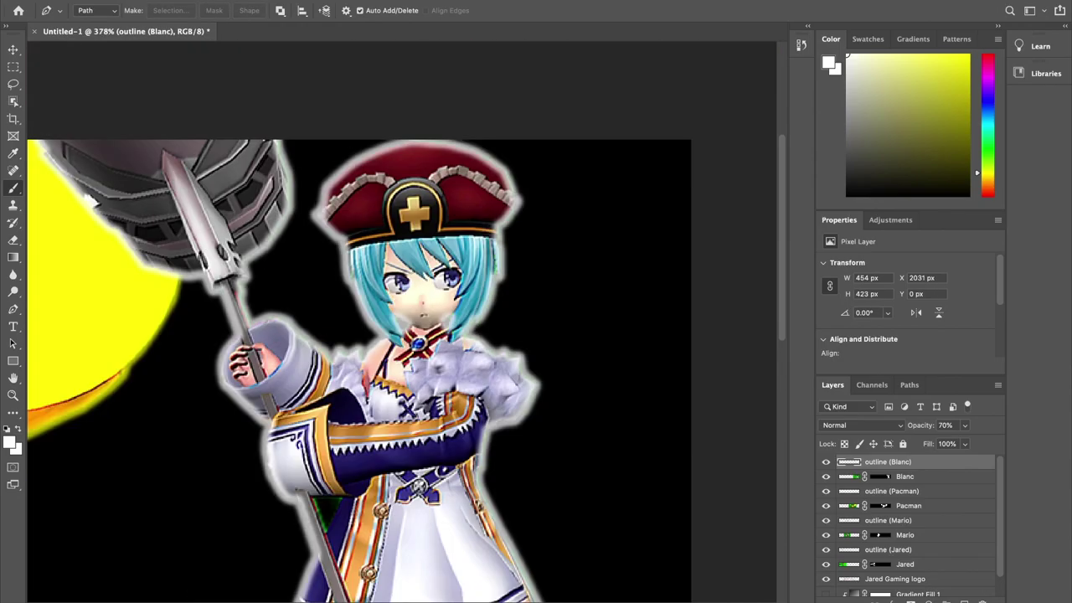
scroll(402, 320, down, 3)
scroll(402, 320, up, 6)
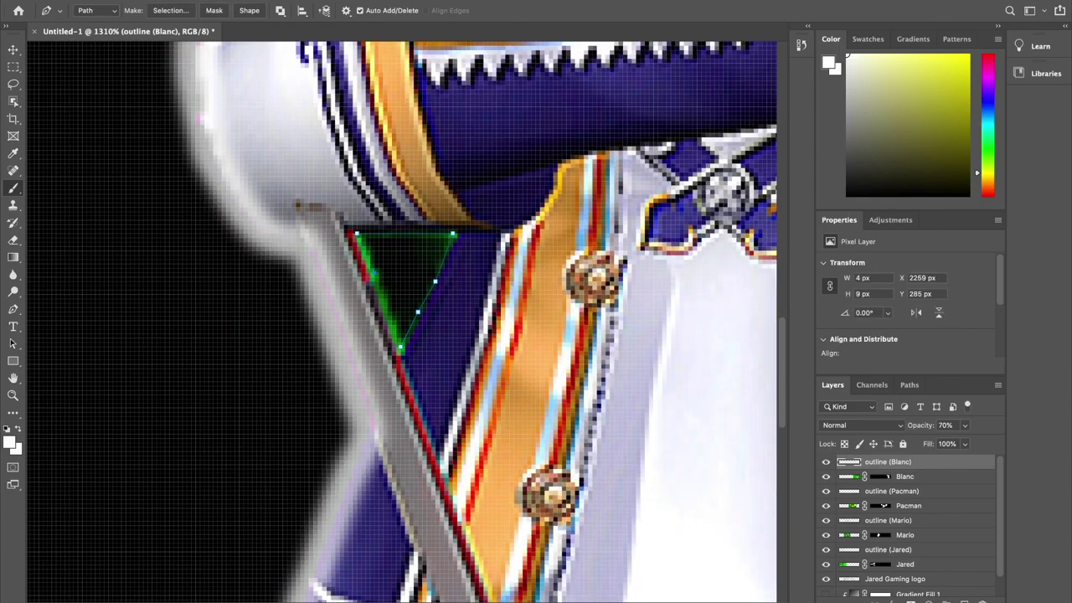
scroll(402, 320, down, 10)
- Zoom in on Mario and add a new empty layer named 'flame' above his outline
key(z)
key(ctrl+0)
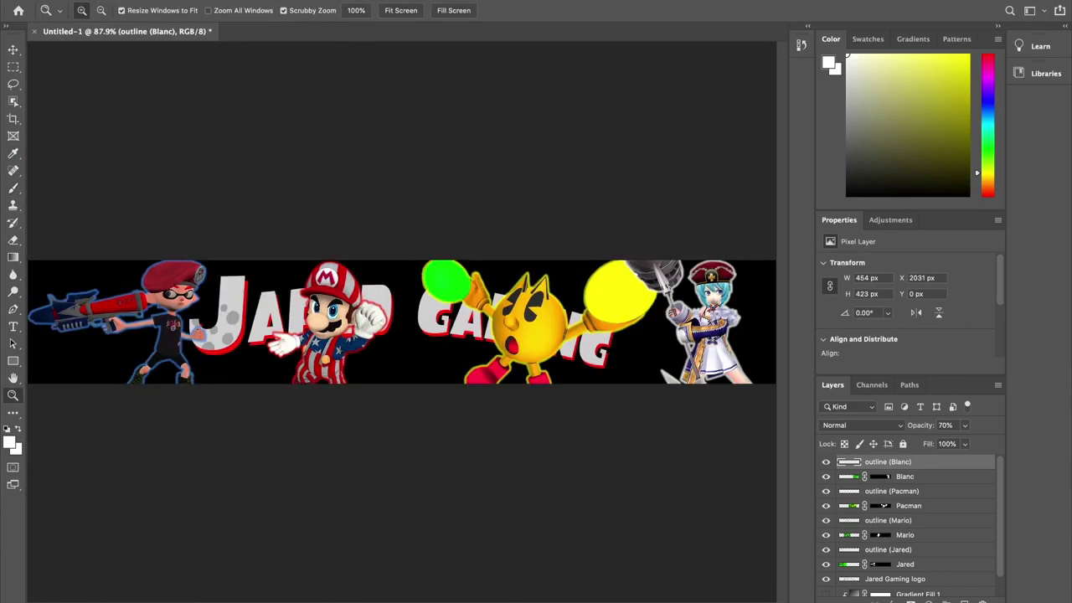
click(888, 520)
key(ctrl+alt+shift+n)
scroll(239, 351, up, 5)
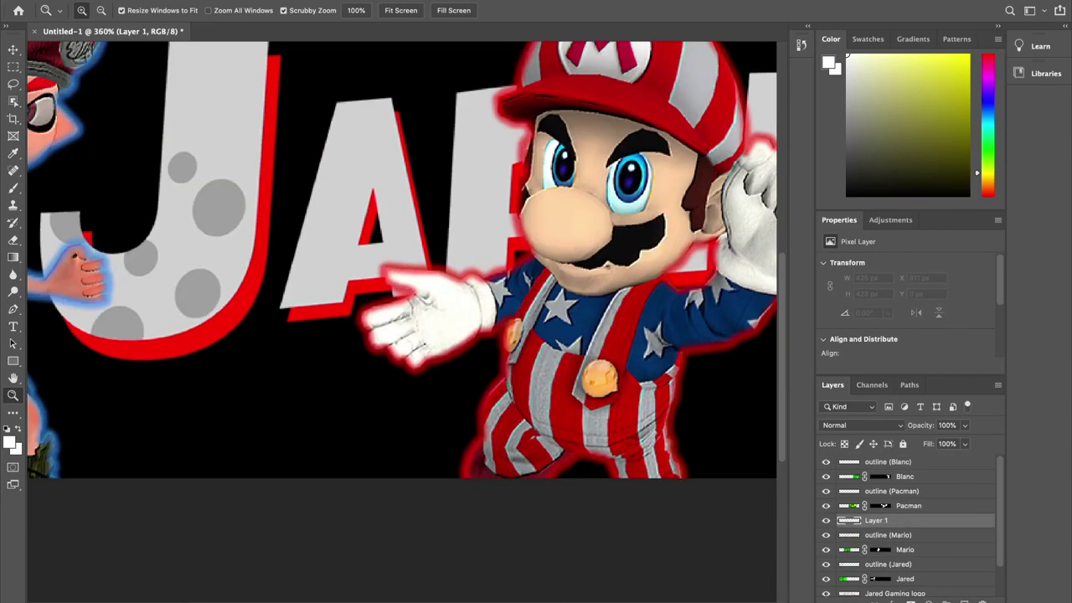
key(i)
key(p)
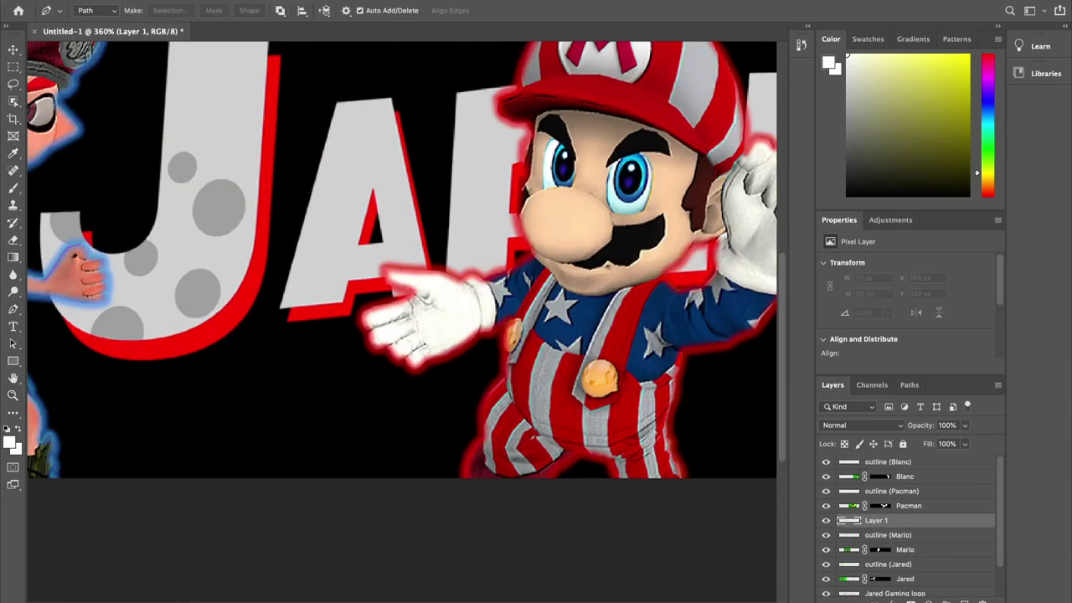
scroll(402, 302, up, 1)
text(flame)
key(Return)
- Trace a Pen path for the flame shape around Mario's outstretched hand
click(340, 333)
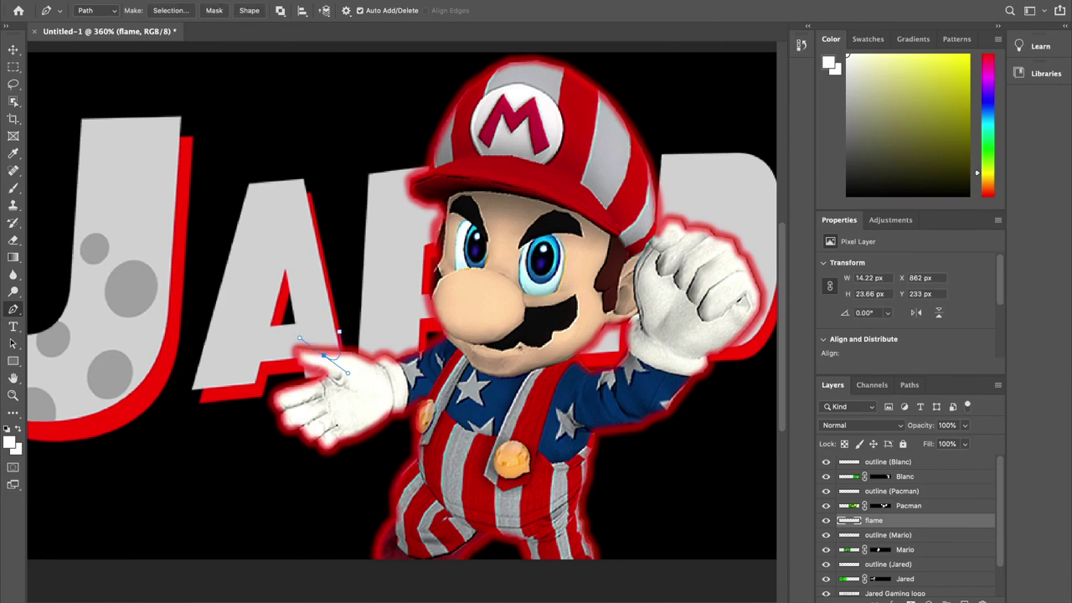
click(331, 389)
click(352, 395)
click(372, 434)
click(371, 379)
click(386, 366)
click(359, 359)
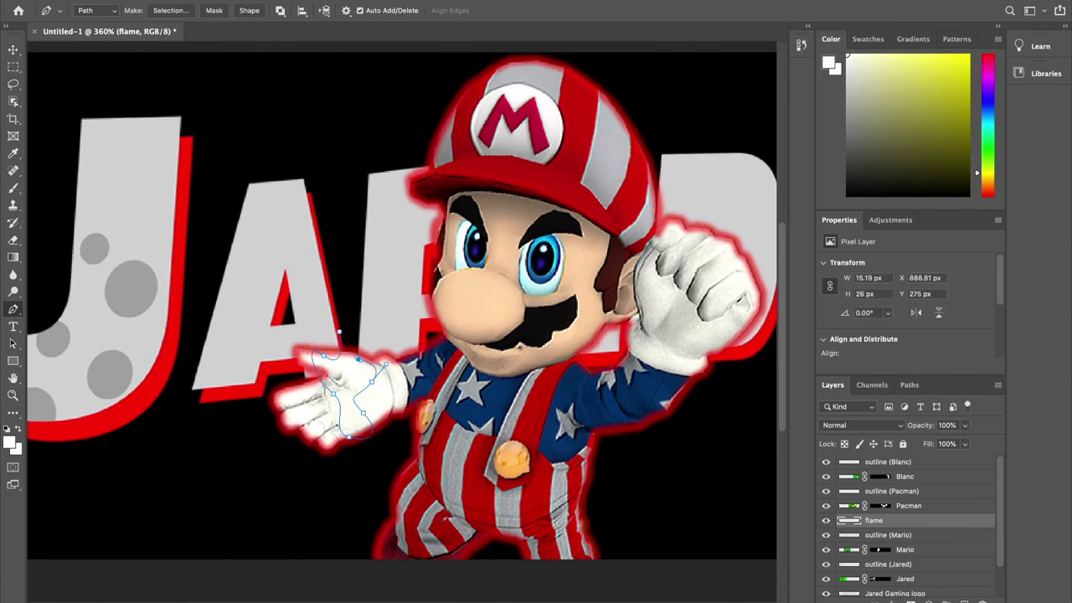
click(356, 383)
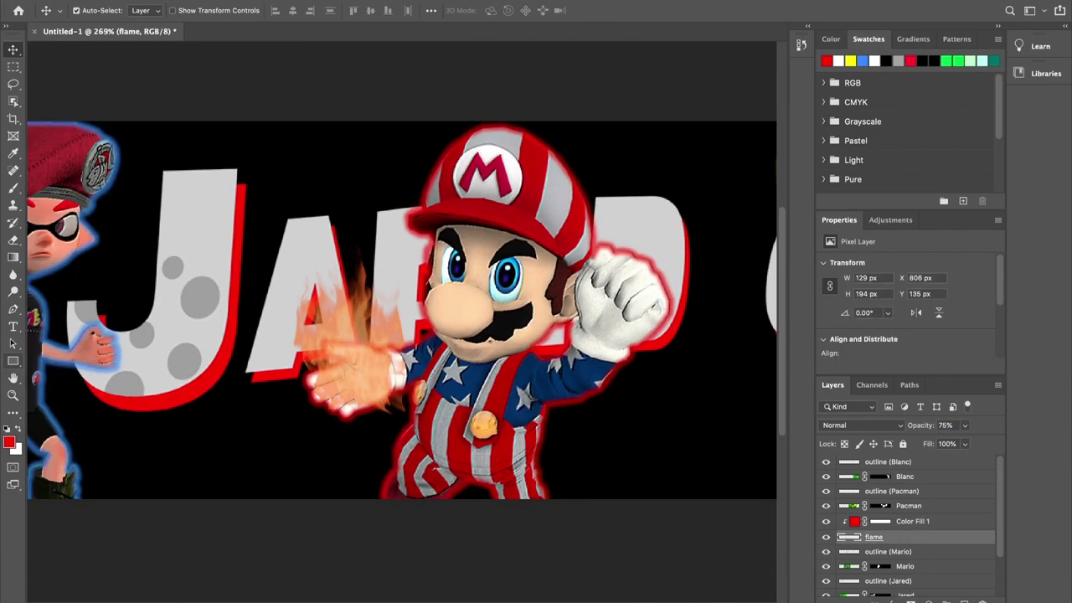
- Fit the banner in the window, select Blanc's outline layer, and zoom in on Blanc
key(z)
key(ctrl+0)
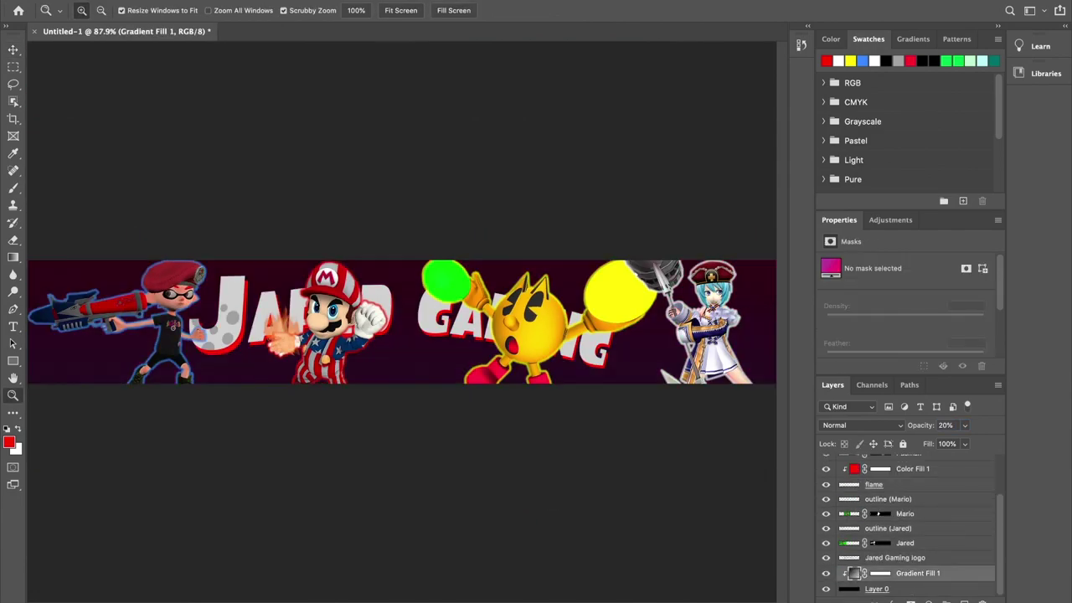
scroll(908, 525, up, 2)
click(888, 462)
drag(736, 303, 803, 303)
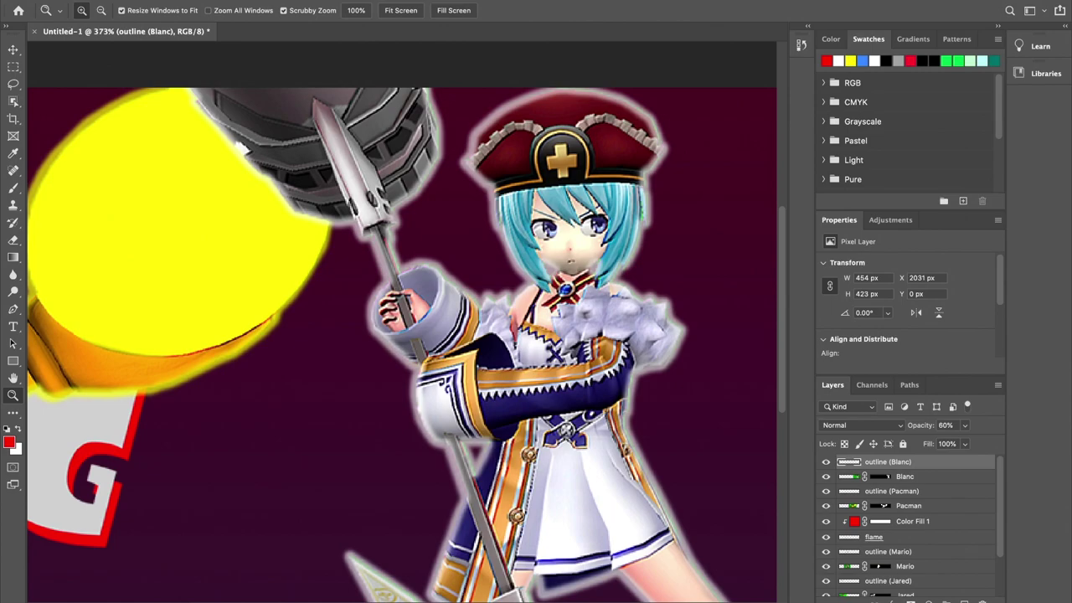
- Reset colours to black and white, then fit the whole banner back in the window
key(p)
key(d)
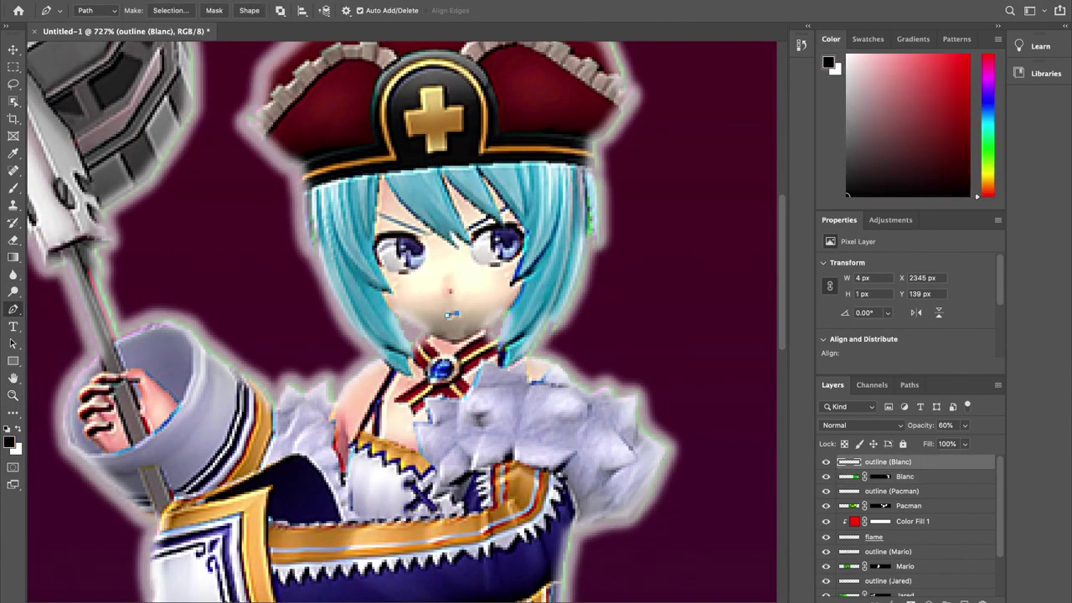
key(b)
key(z)
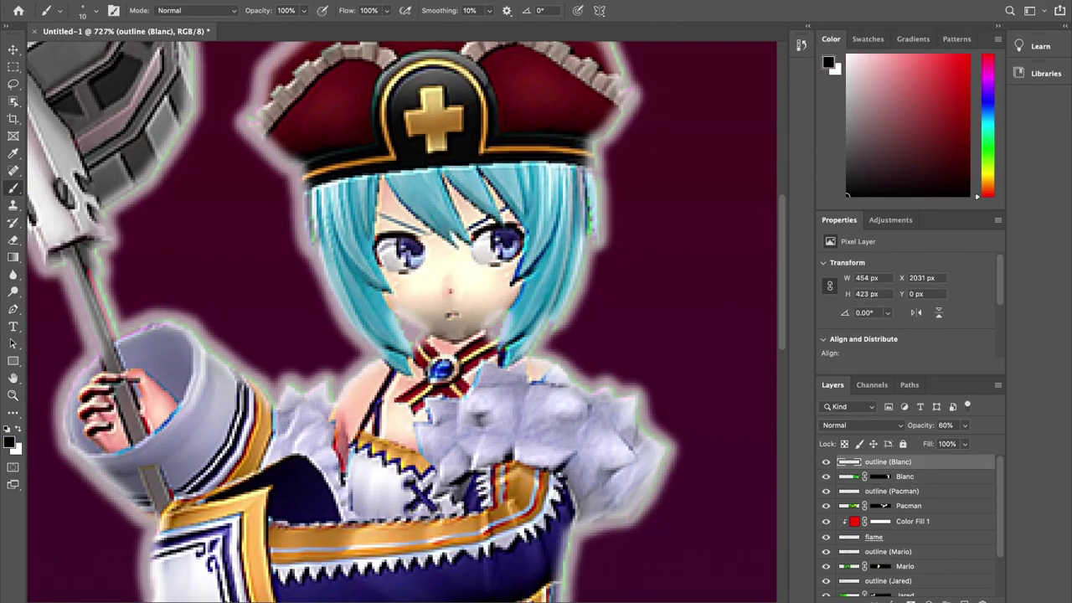
scroll(419, 318, down, 3)
key(ctrl+0)
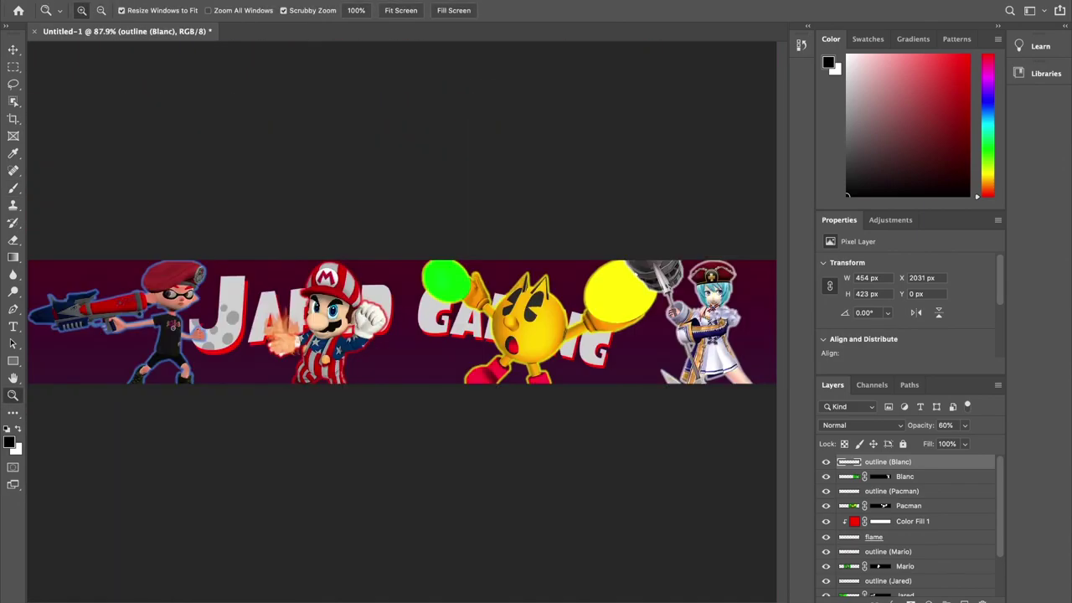